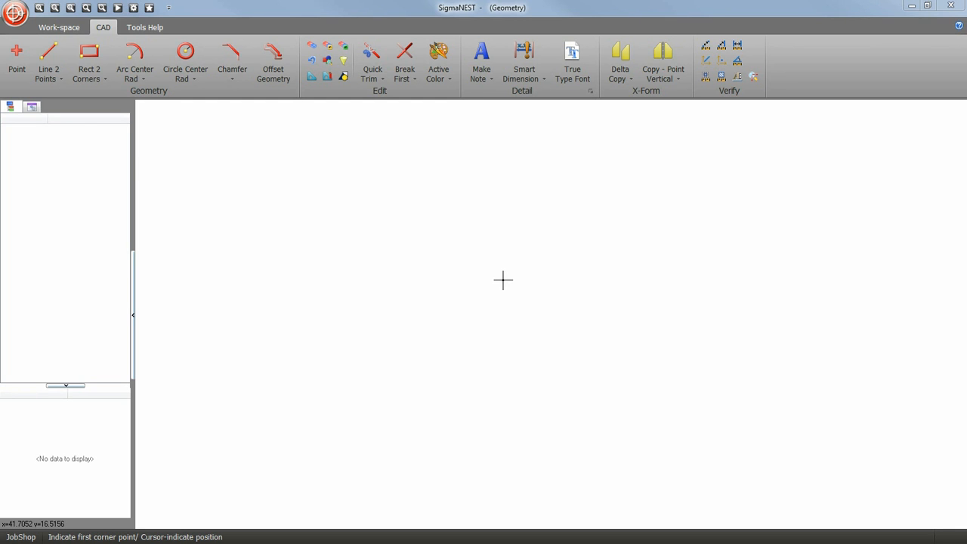
Step: Draw a rectangle with a length of 25 and a width of 15 using Rect Width Length
left_click(95, 78)
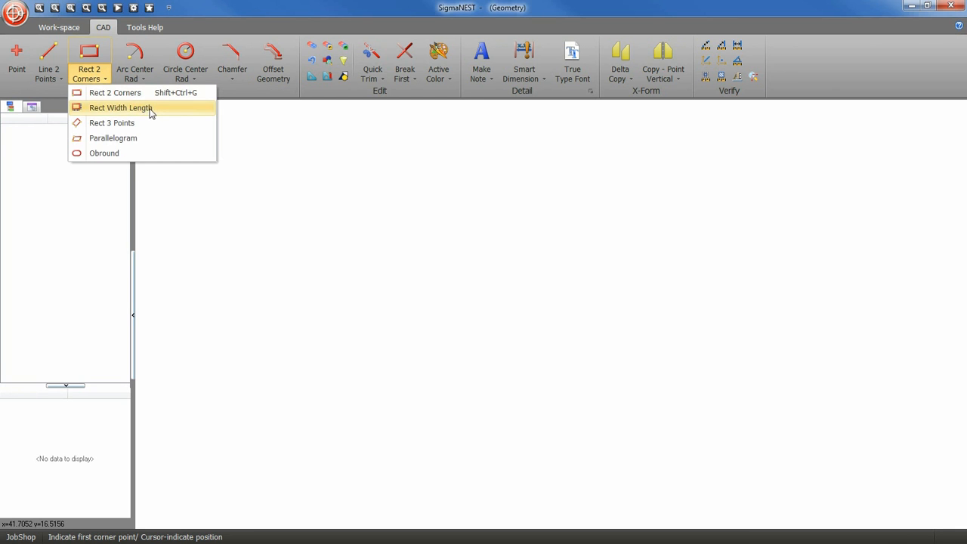
left_click(118, 108)
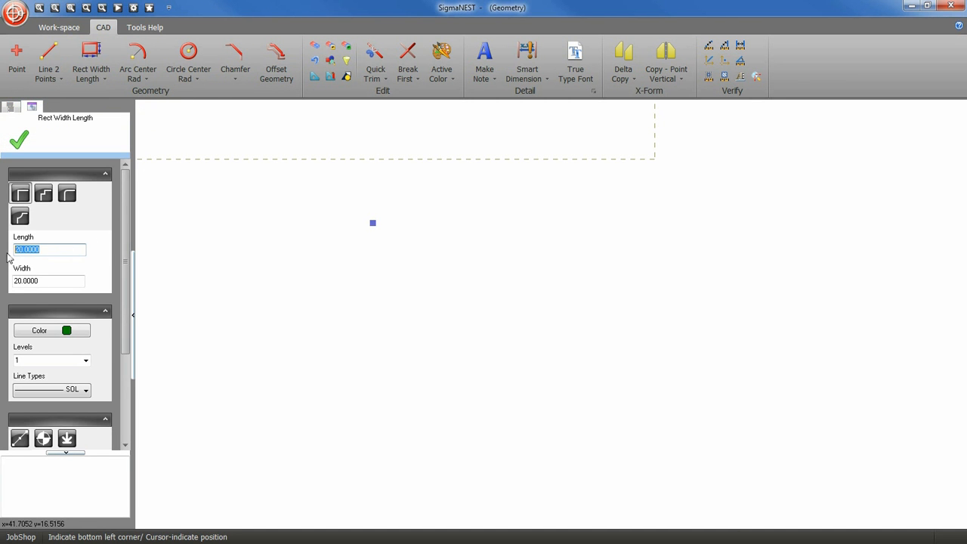
type("25")
left_click(36, 283)
type("15")
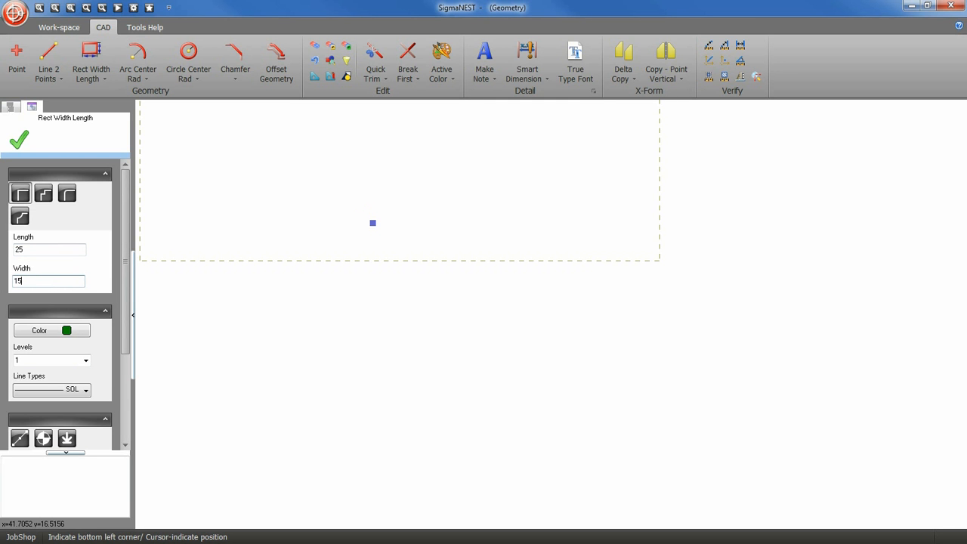
key("Return")
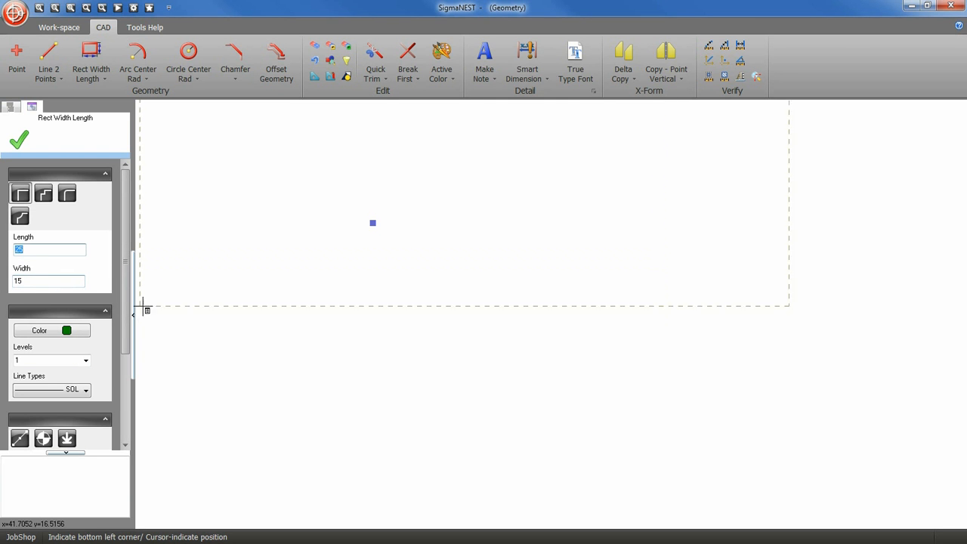
left_click(219, 499)
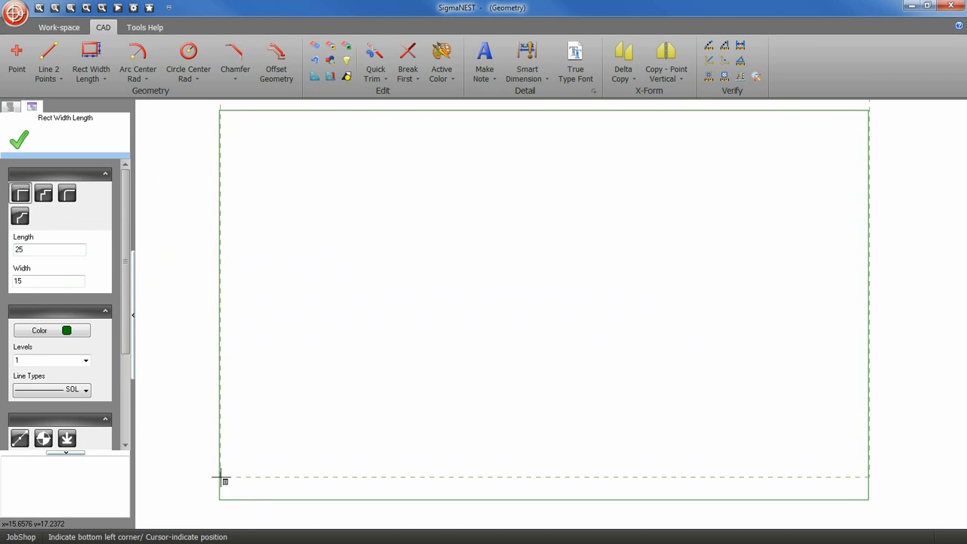
left_click(20, 138)
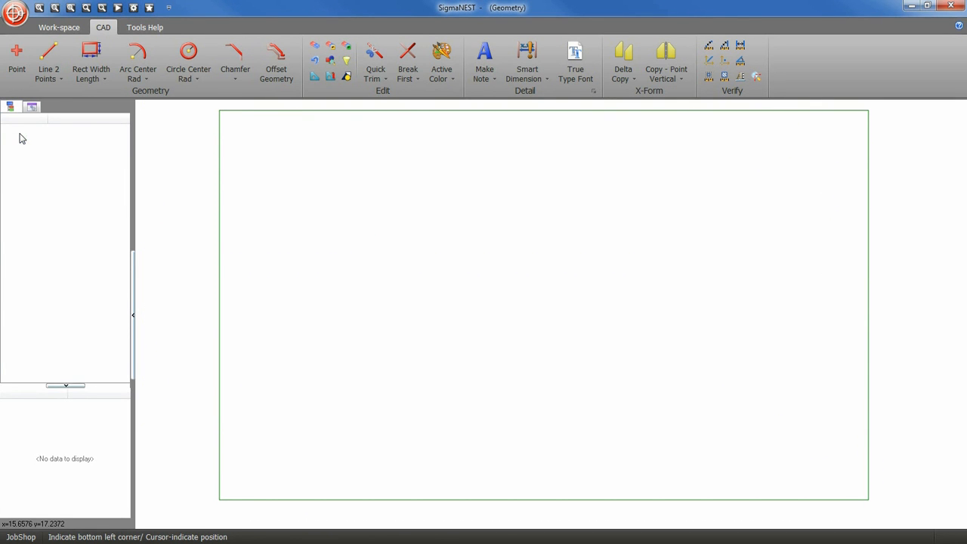
Step: Round all four corners of the rectangle with 0.5 radius trimmed fillets
left_click(233, 76)
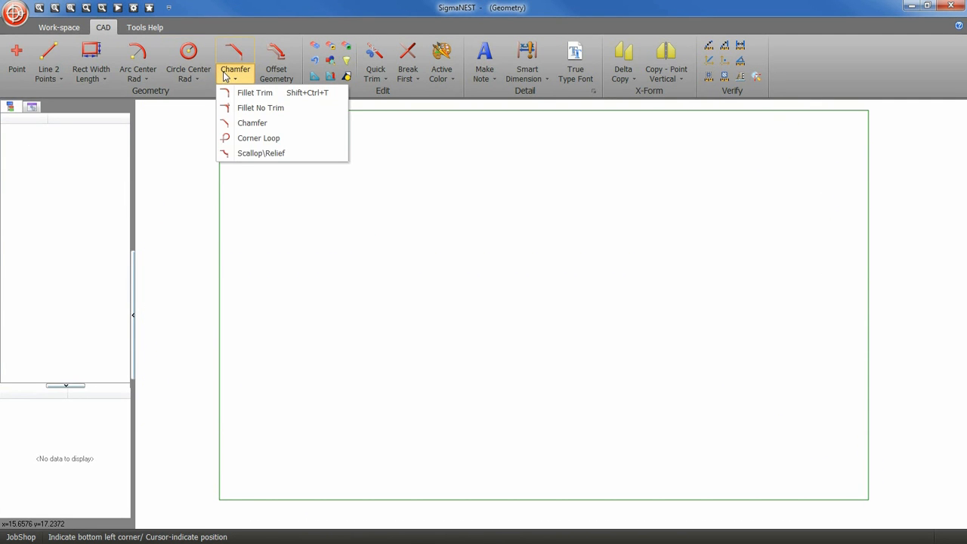
left_click(264, 93)
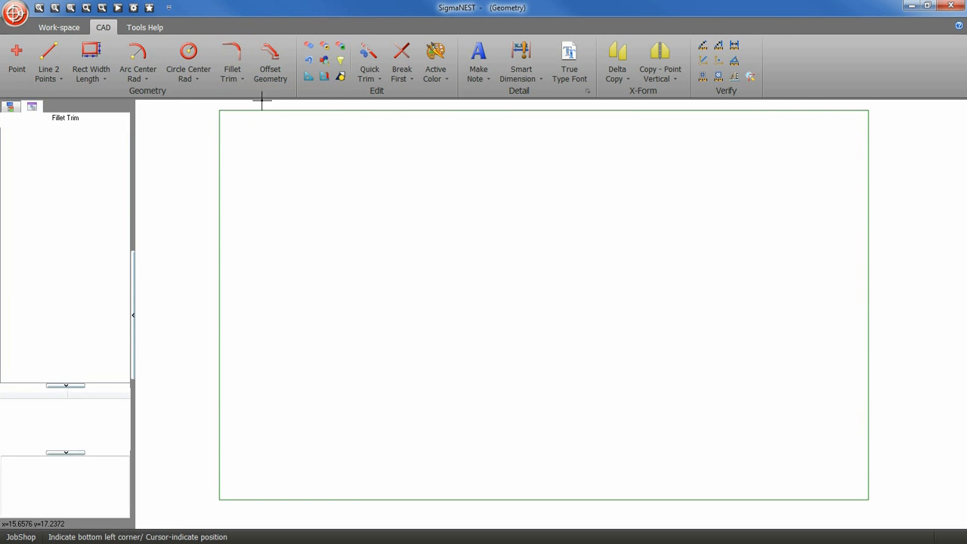
left_click(224, 114)
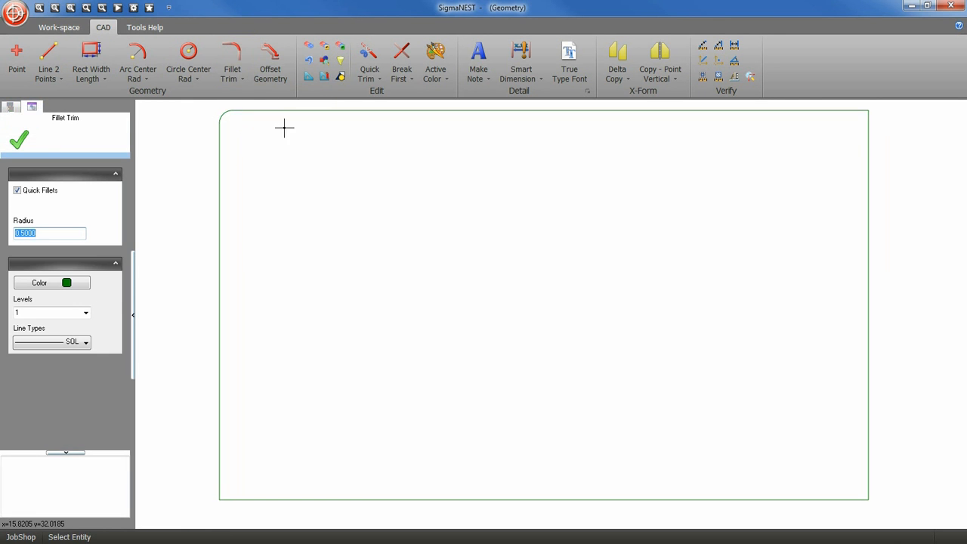
left_click(868, 114)
left_click(868, 496)
left_click(221, 495)
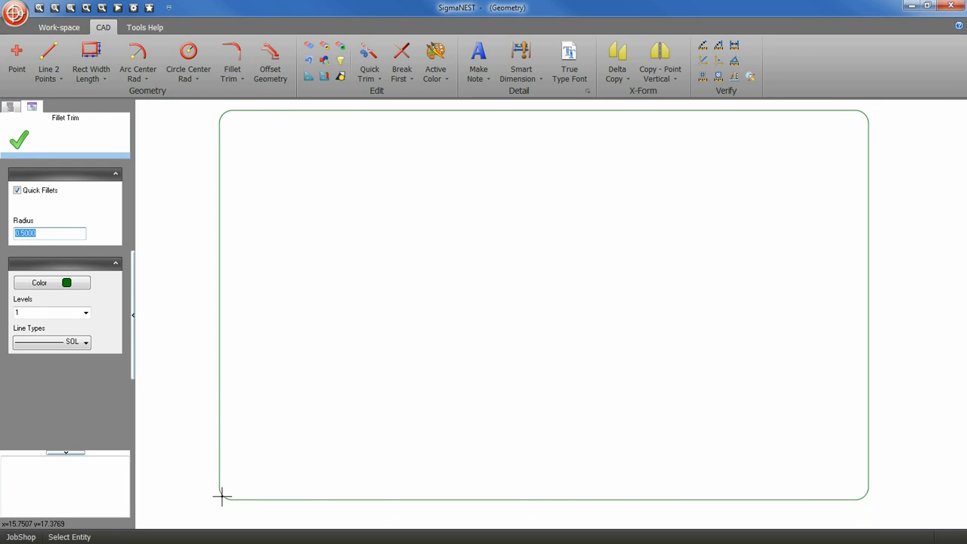
left_click(20, 142)
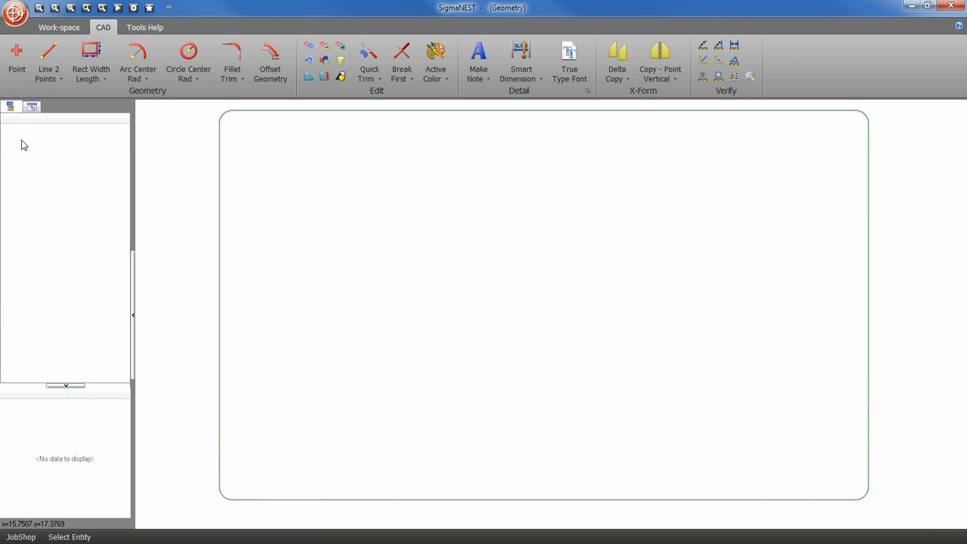
Step: Draw a circle of radius 3 with its center offset 5 in X and 5 in Y from the rectangle's lower-left rounded corner
left_click(185, 57)
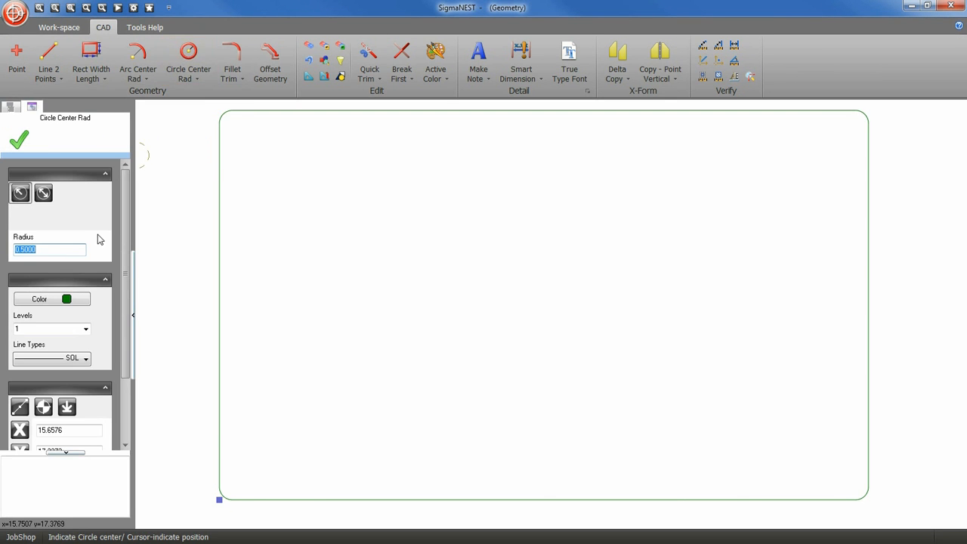
left_click_drag(55, 254, 10, 254)
type("3")
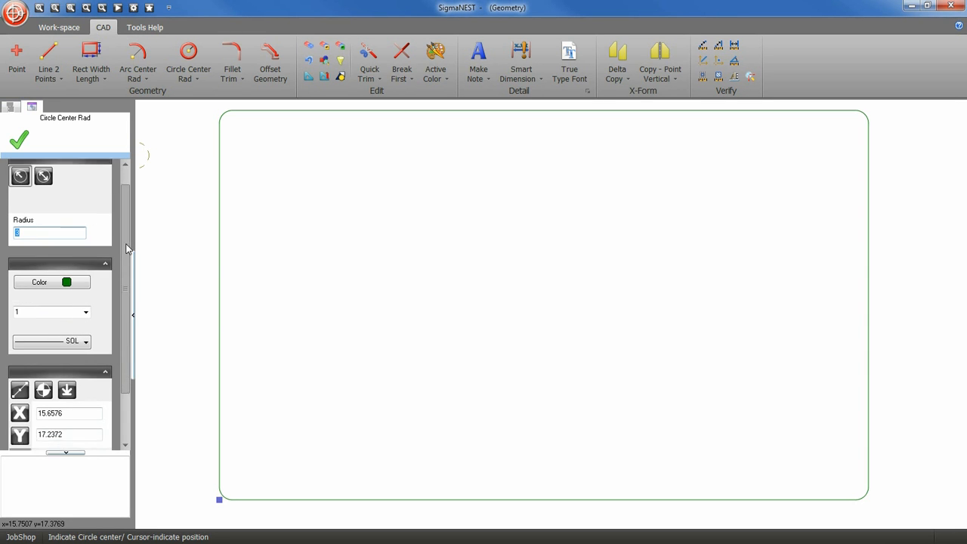
scroll(124, 311, "down", 3)
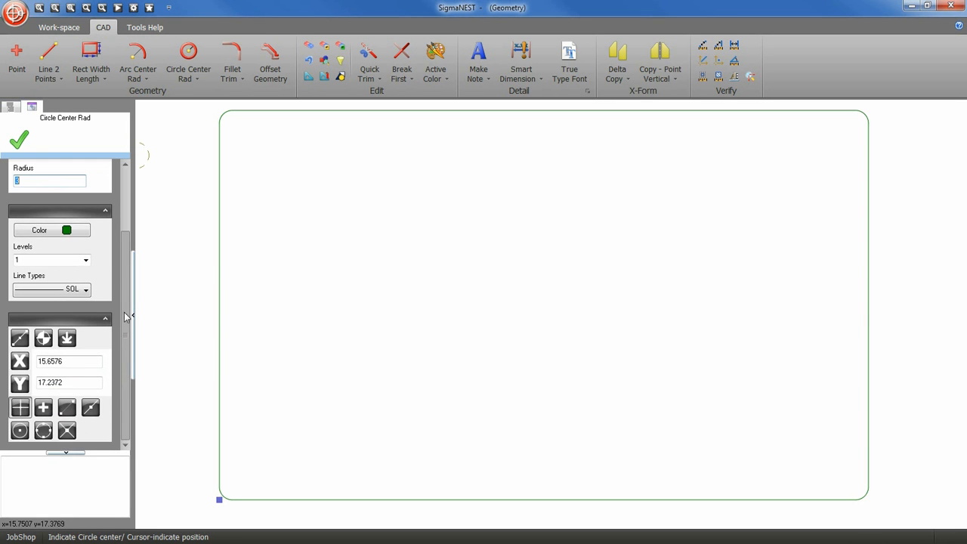
left_click(44, 339)
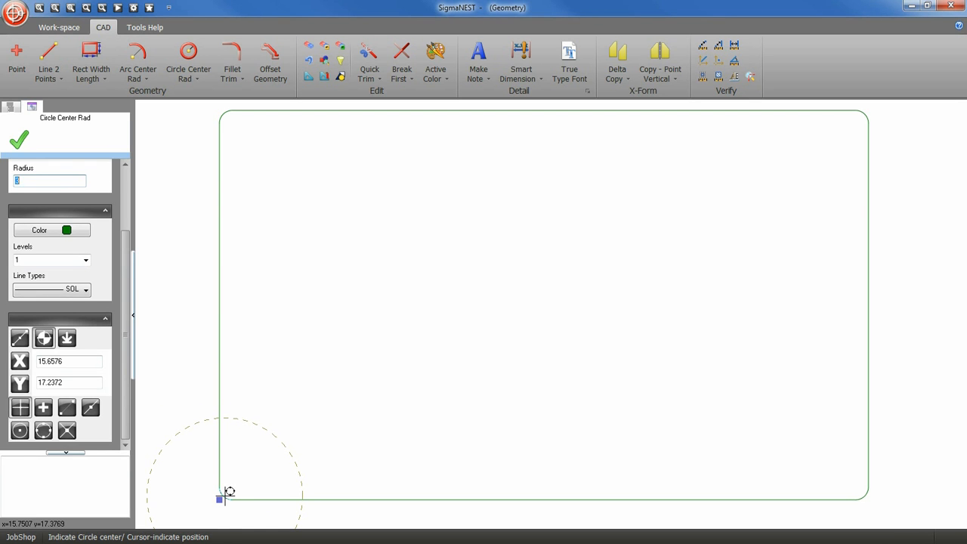
left_click(66, 339)
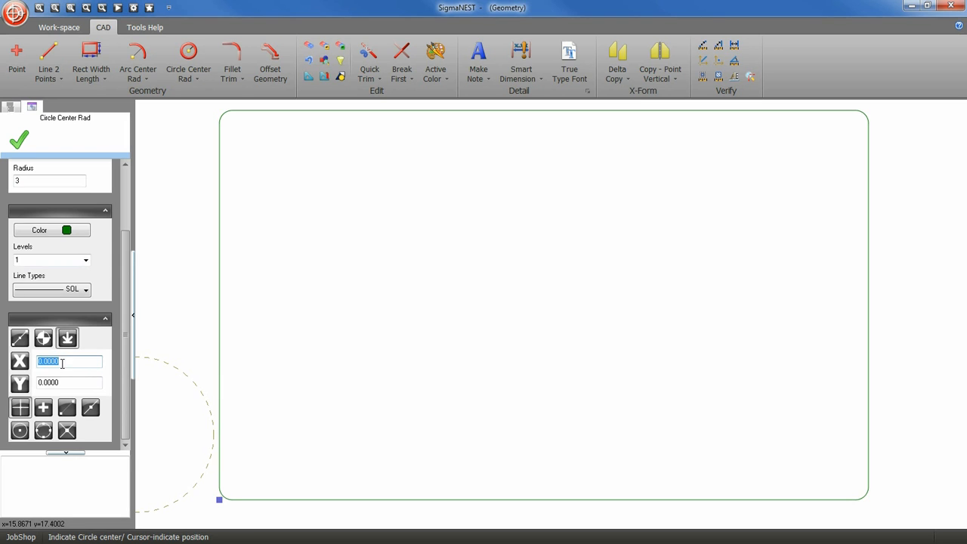
type("1")
left_click(82, 383)
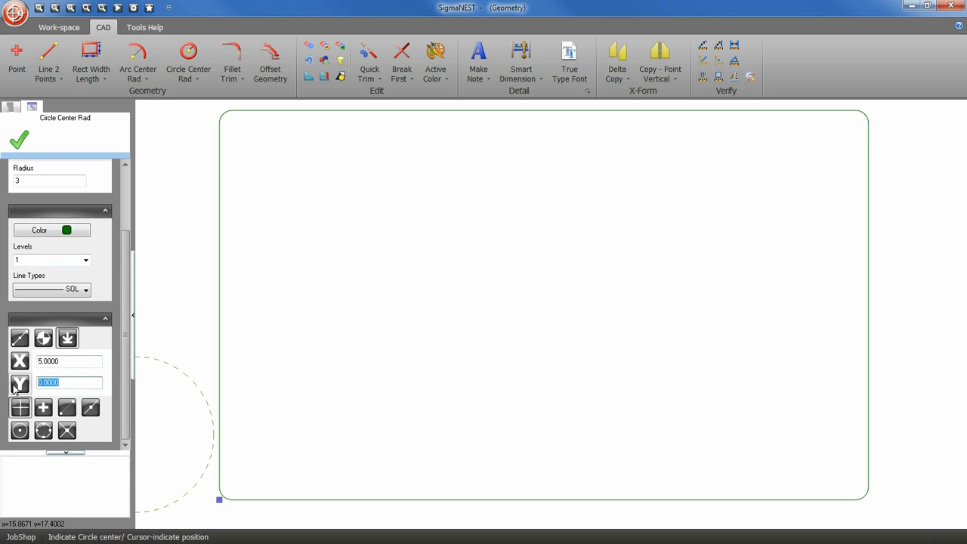
type("5")
key("Return")
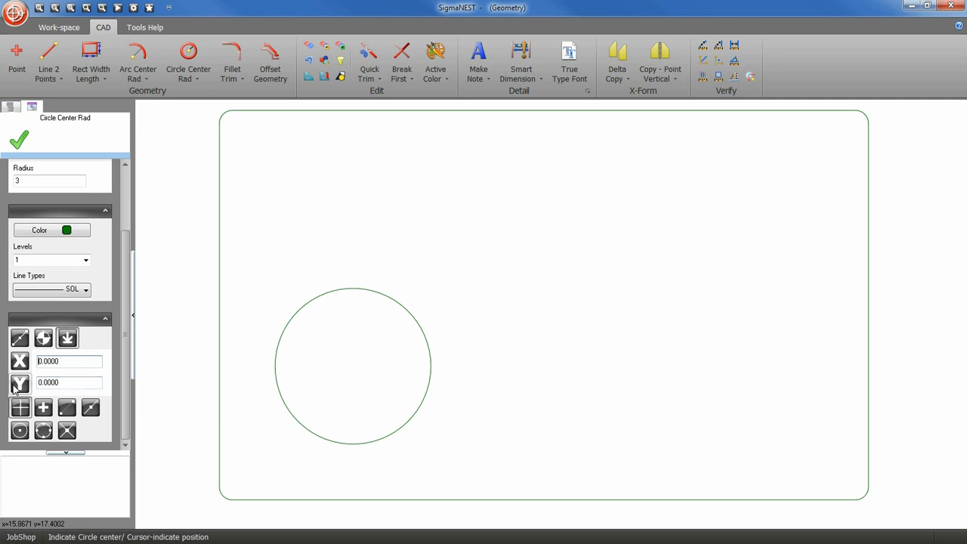
left_click(24, 148)
Step: Draw two Tangent Perpendicular lines from the top and bottom of the circle to the rectangle's left edge
left_click(48, 75)
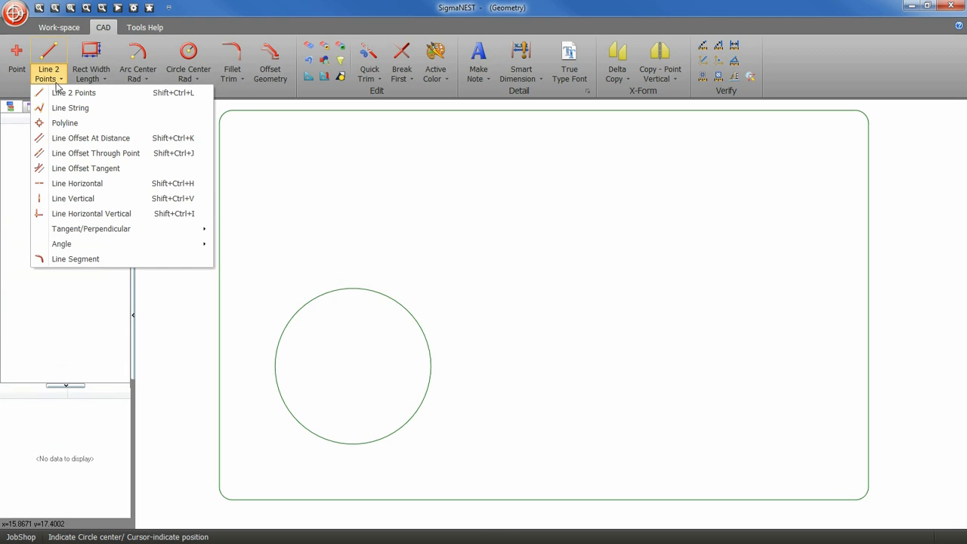
mouse_move(189, 228)
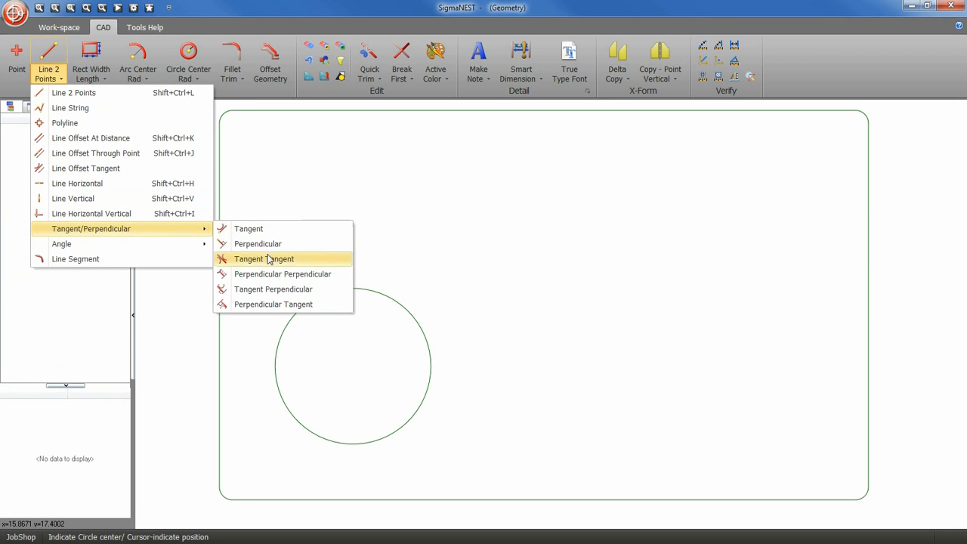
left_click(297, 289)
left_click(347, 288)
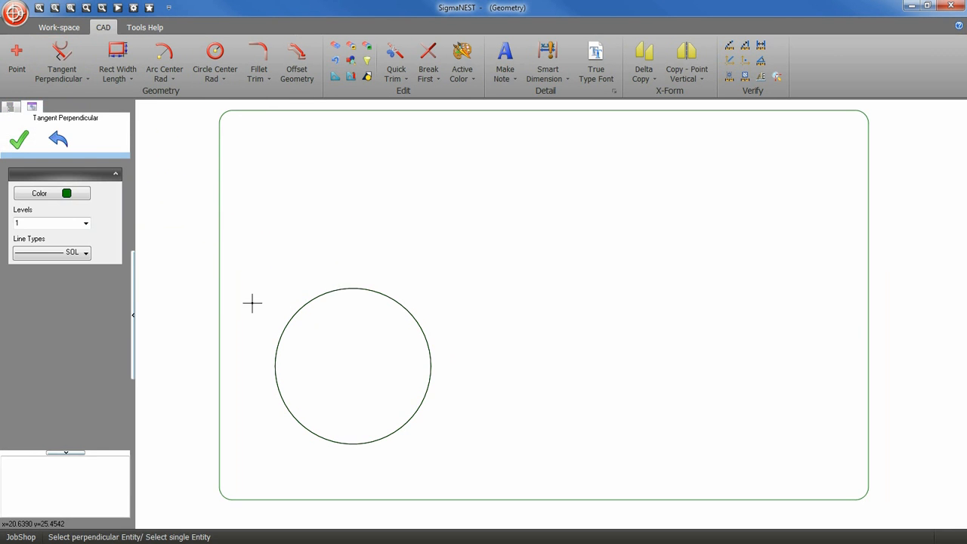
left_click(222, 304)
left_click(352, 442)
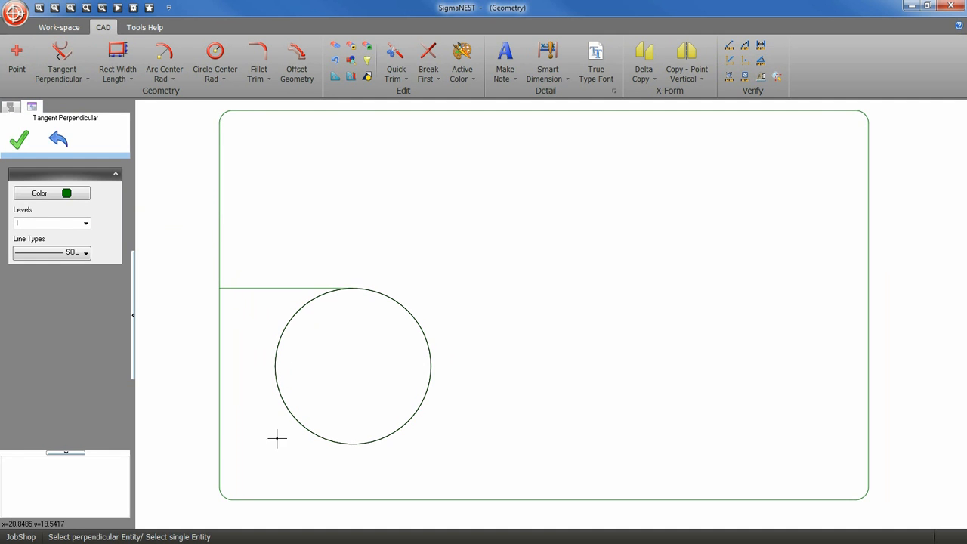
left_click(223, 434)
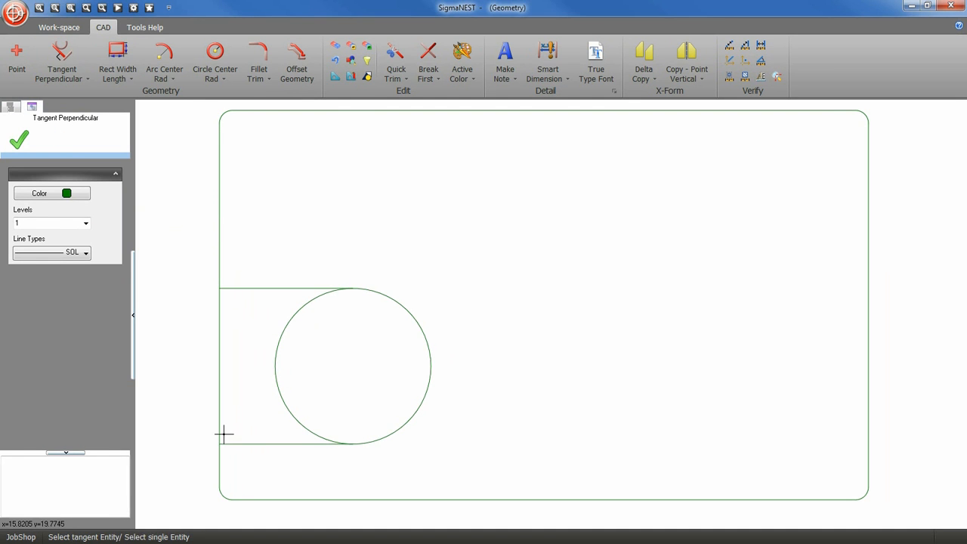
left_click(20, 139)
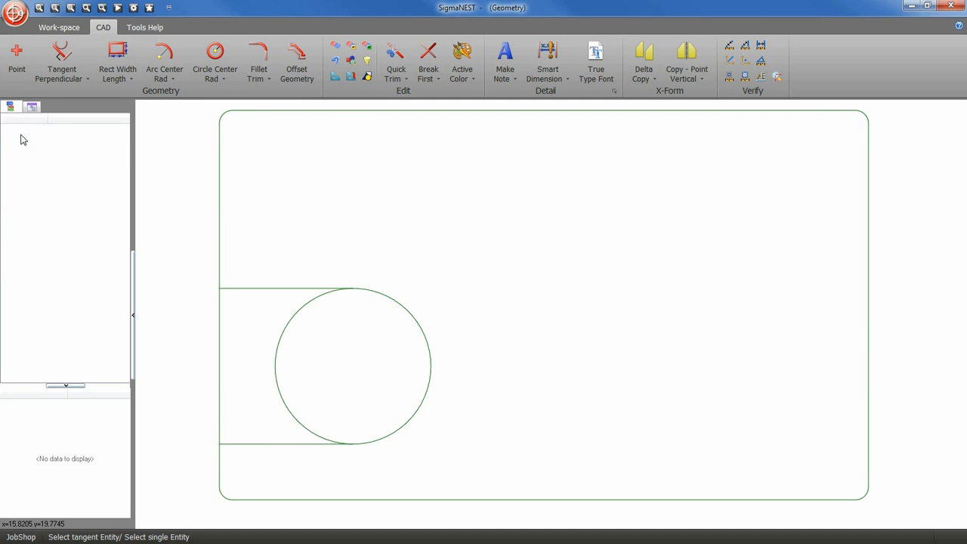
Step: Quick Trim the circle's left half and the left edge segment between the two tangent lines to open the slot
left_click(394, 54)
left_click(279, 349)
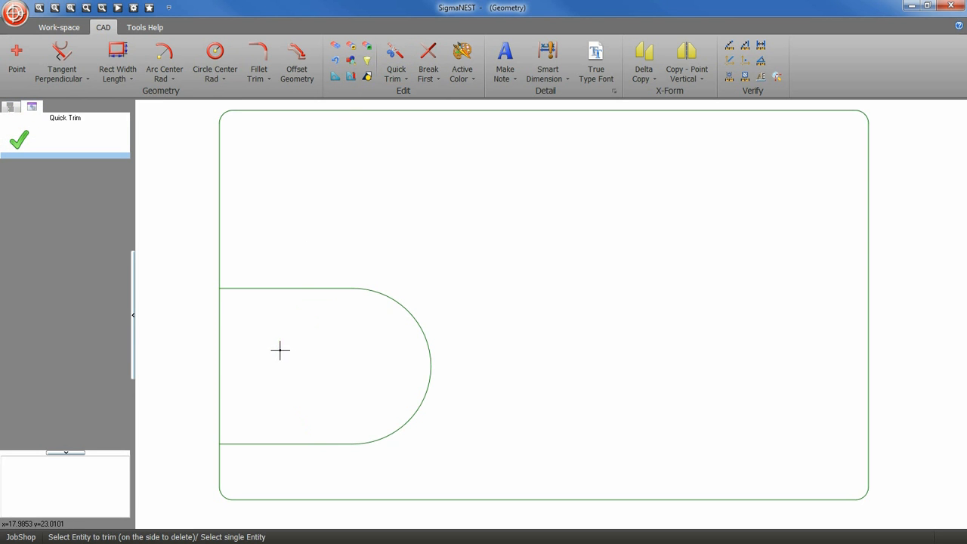
left_click(221, 352)
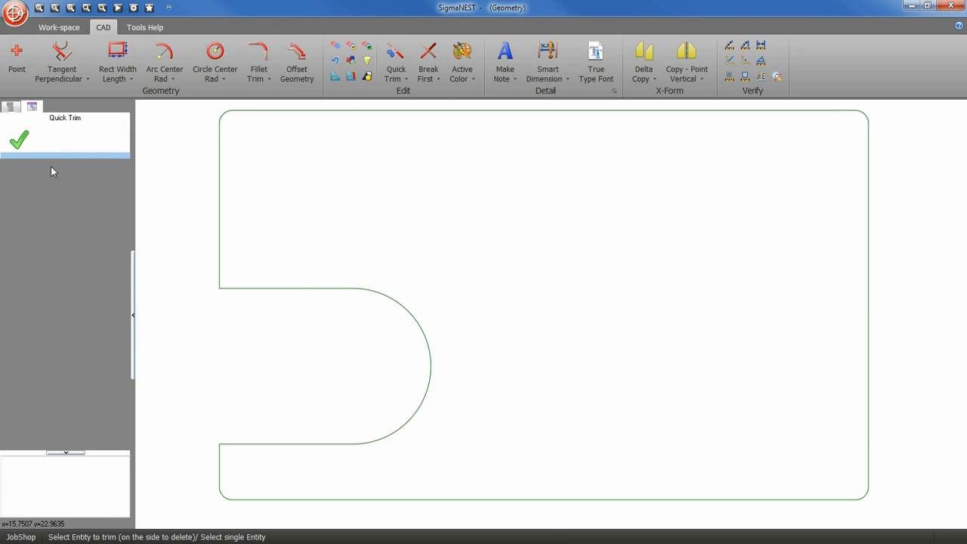
left_click(19, 140)
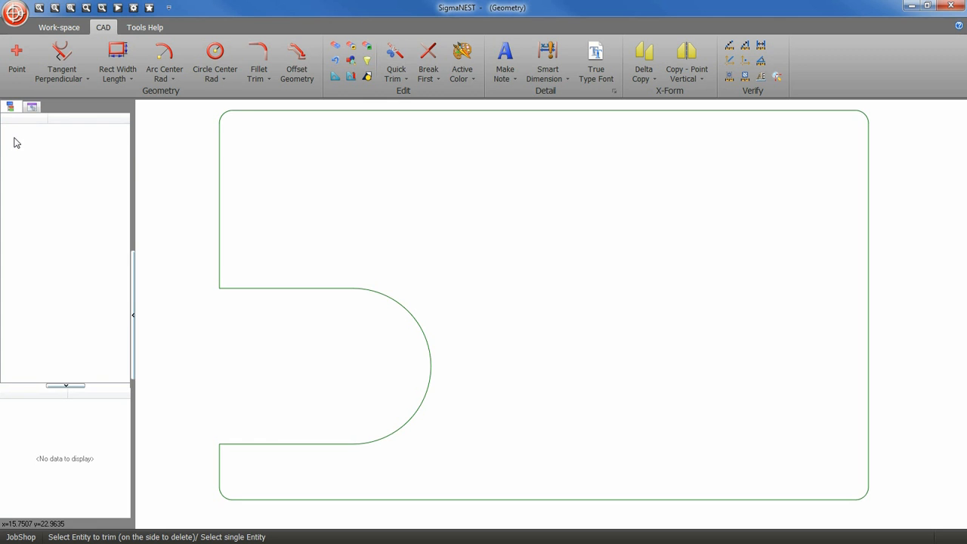
Step: Chamfer both corners of the slot opening on the left edge with distances of 1.0 by 1.0
left_click(258, 74)
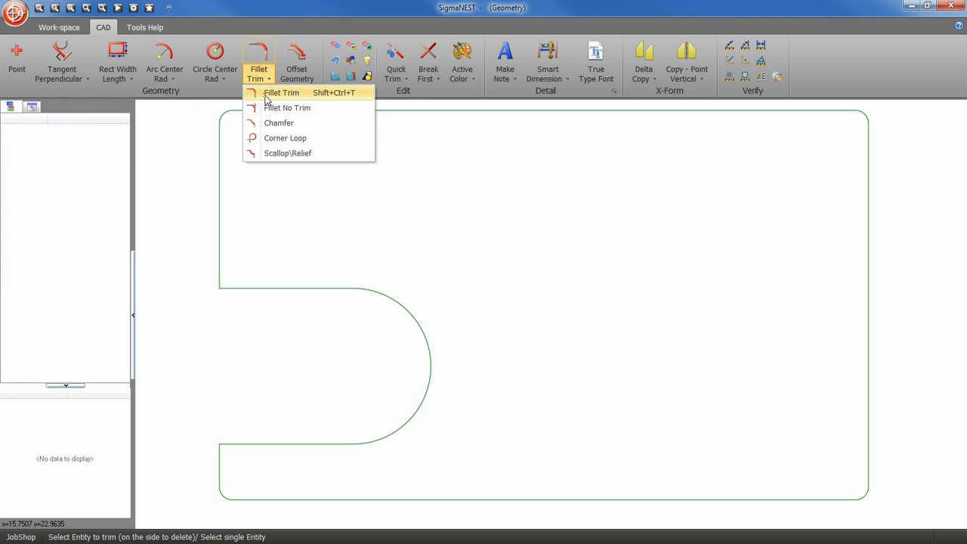
left_click(294, 123)
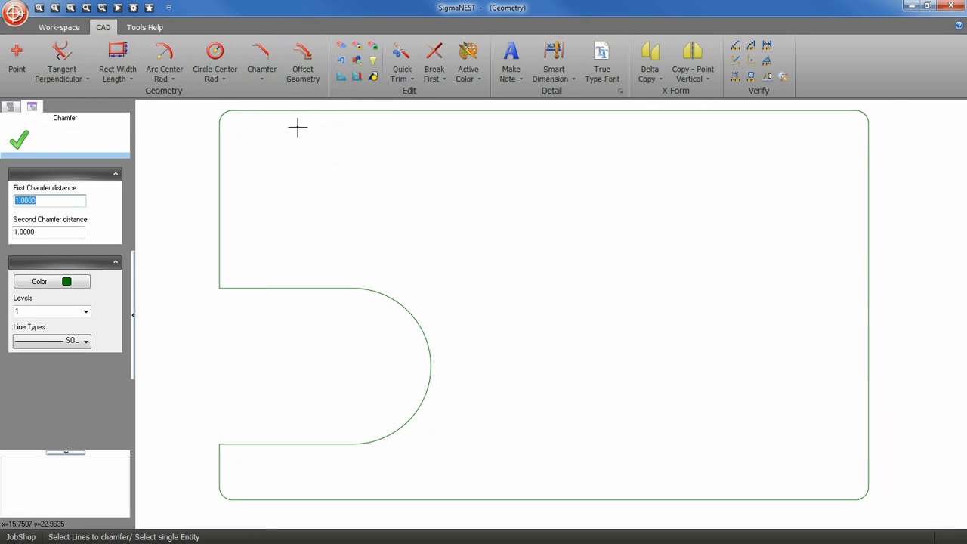
left_click(255, 288)
left_click(220, 263)
left_click(246, 444)
left_click(219, 467)
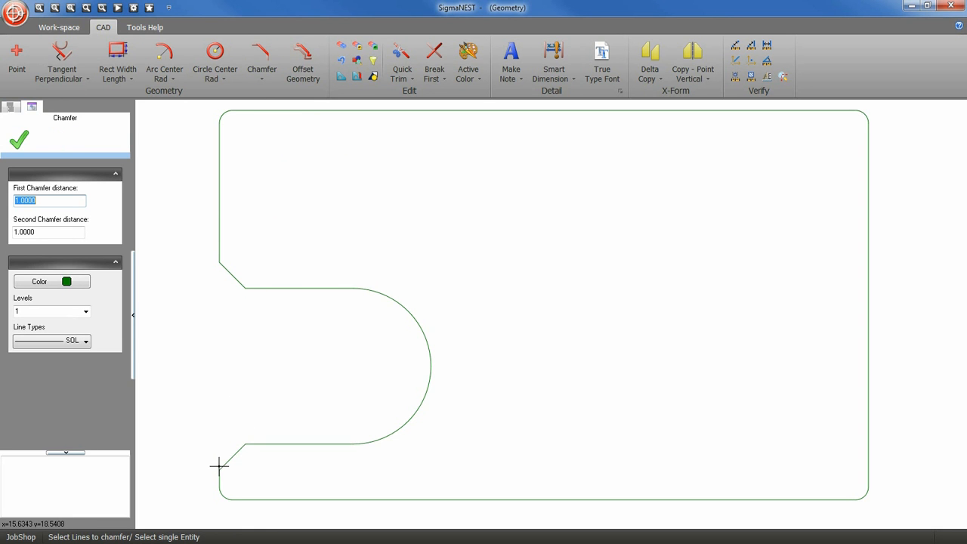
left_click(21, 139)
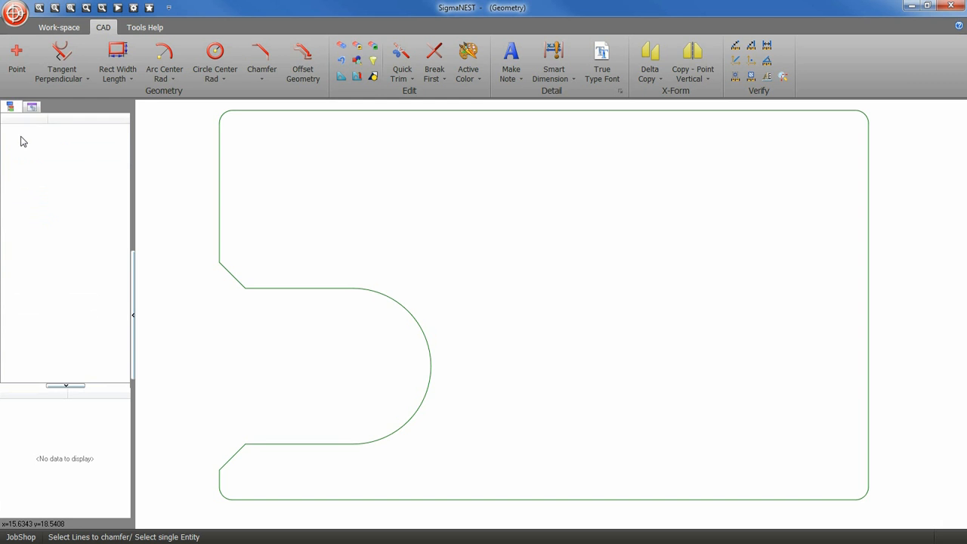
Step: Draw a circle of radius 0.5 with its center offset 4 in X and 3 in Y from the midpoint of the plate's bottom edge
left_click(214, 62)
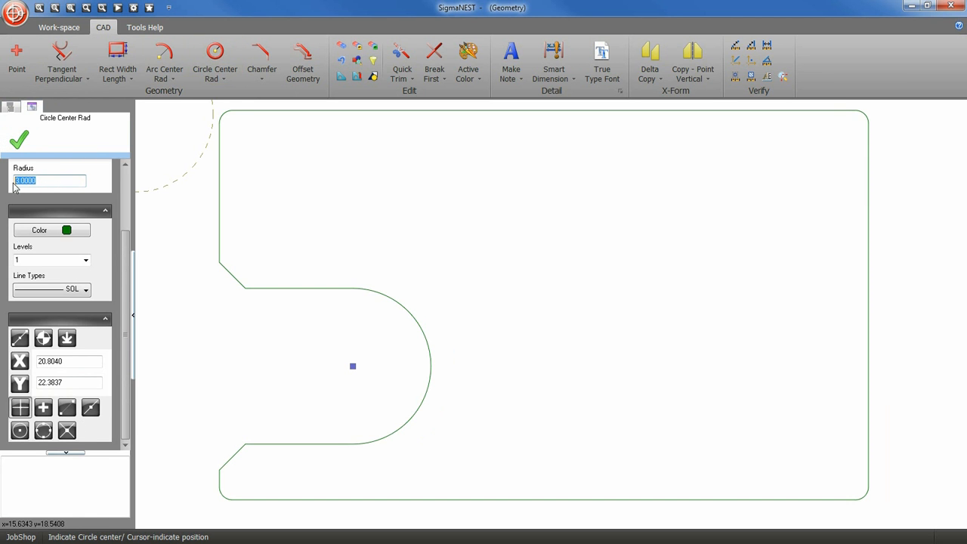
key("BackSpace")
key("Return")
left_click(44, 342)
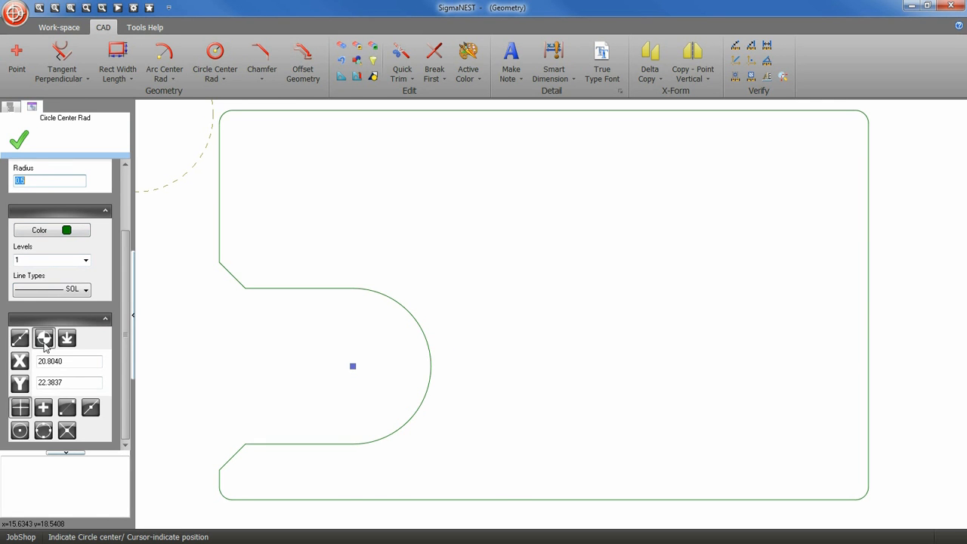
left_click(549, 498)
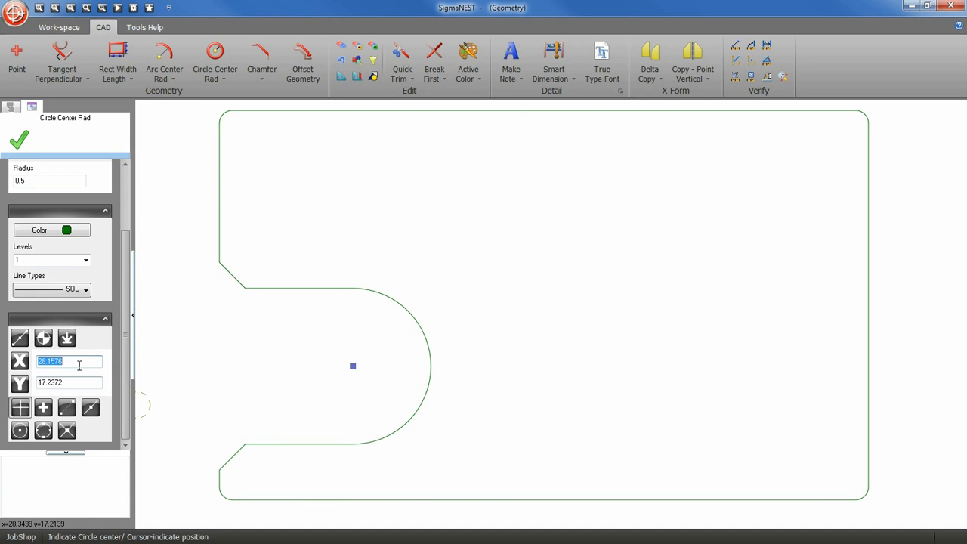
left_click(71, 343)
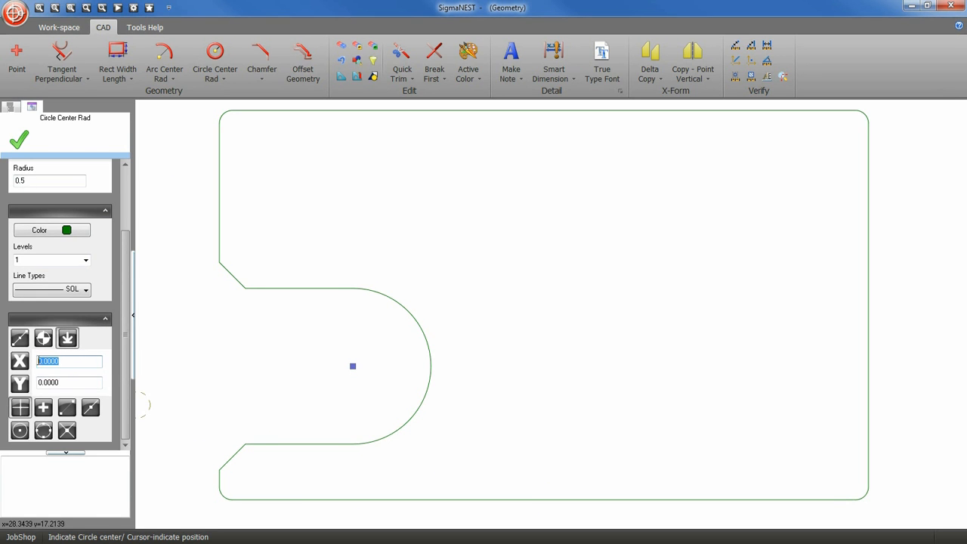
type("4")
left_click(53, 384)
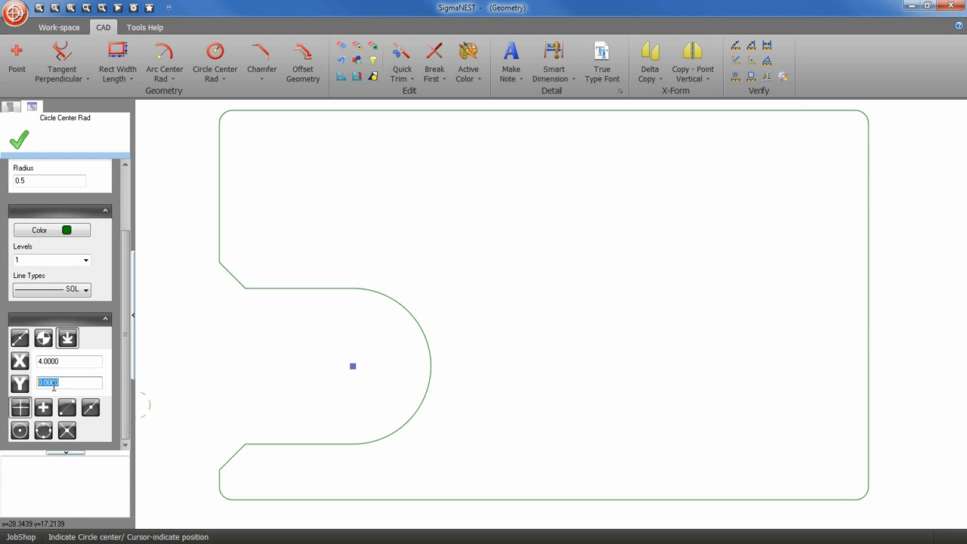
type("3")
key("Return")
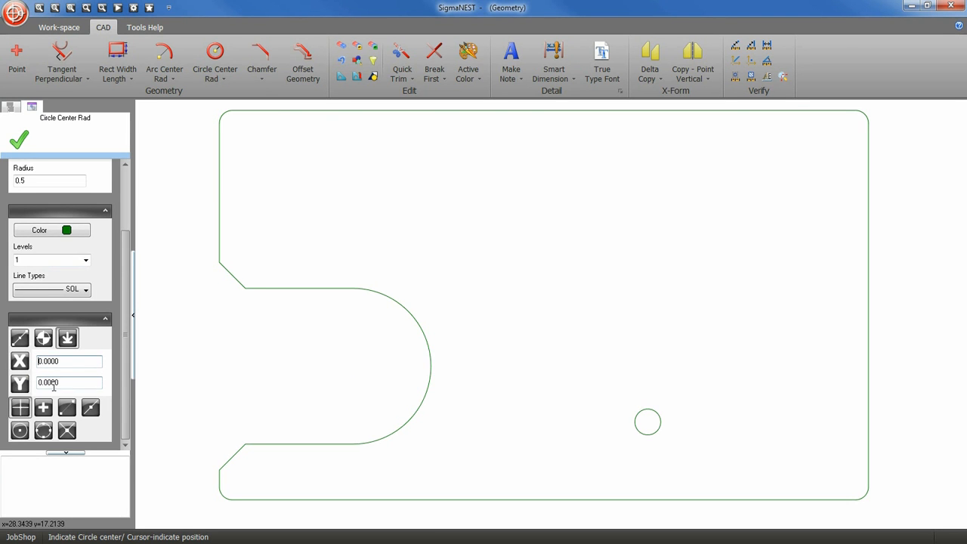
left_click(20, 139)
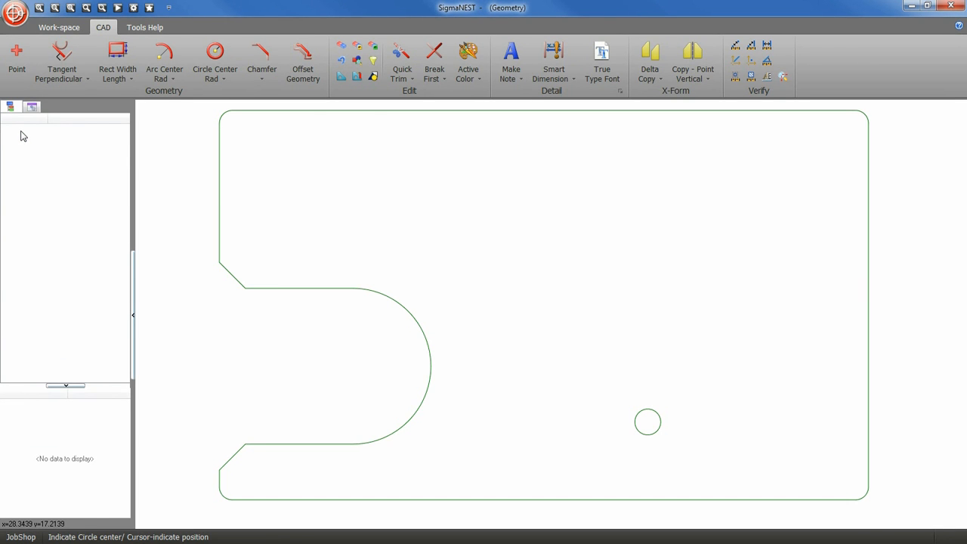
Step: Start an Array of the small circle with 4 copies in X at a distance of 1.75
left_click(650, 72)
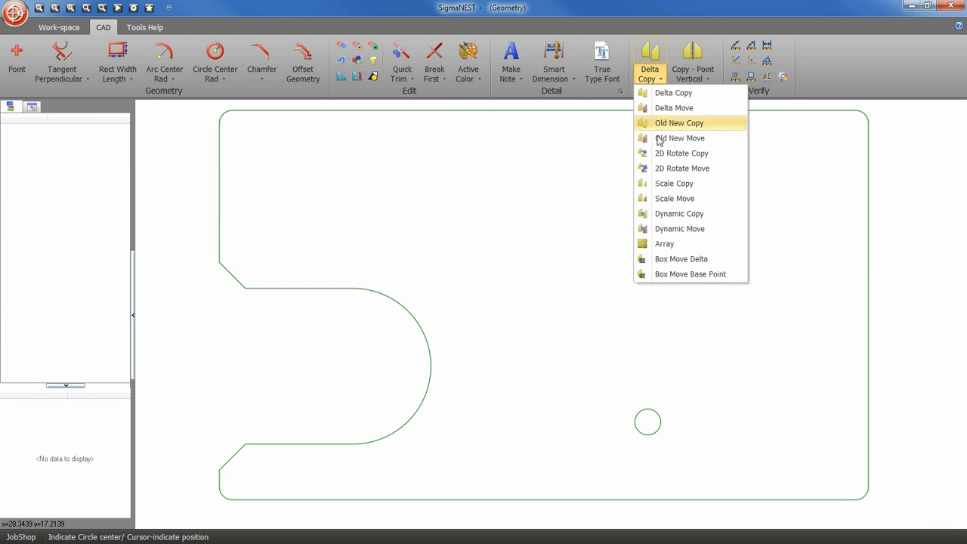
left_click(664, 243)
left_click_drag(670, 405, 615, 445)
left_click(68, 240)
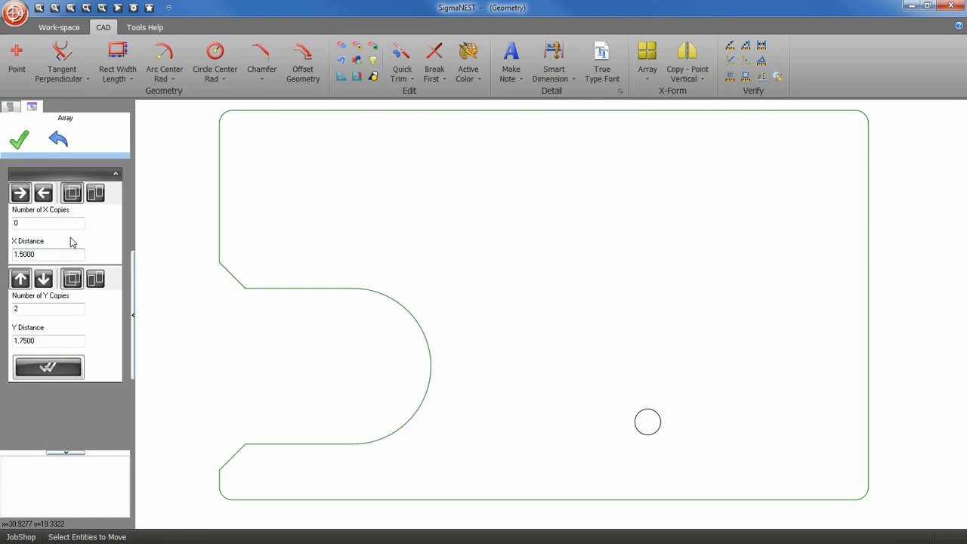
left_click_drag(28, 222, 9, 224)
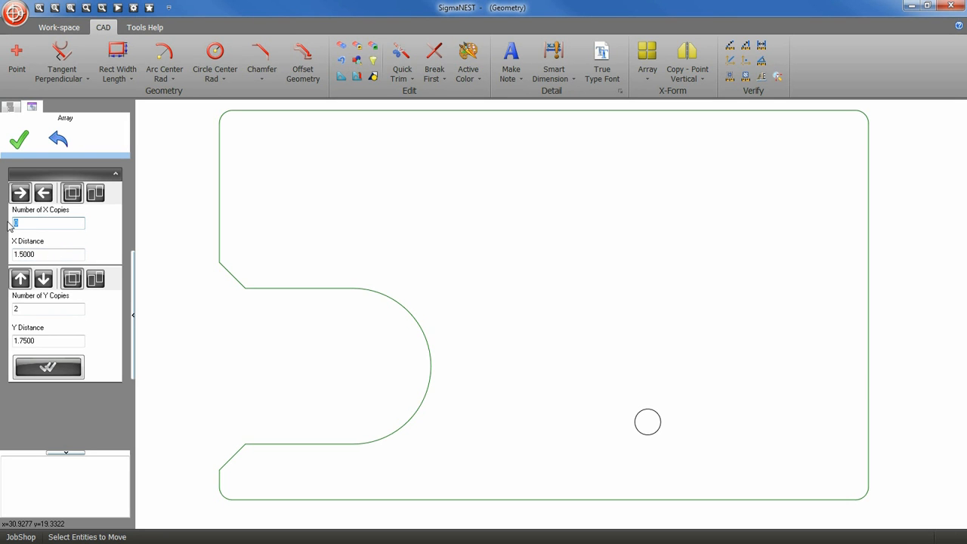
type("4")
key("Tab")
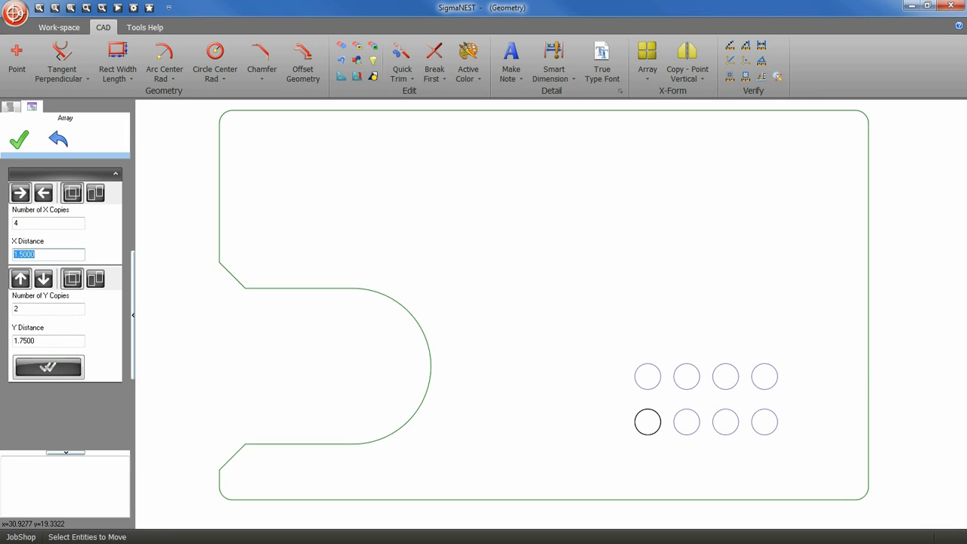
left_click_drag(43, 254, 10, 256)
type("1.75")
key("Tab")
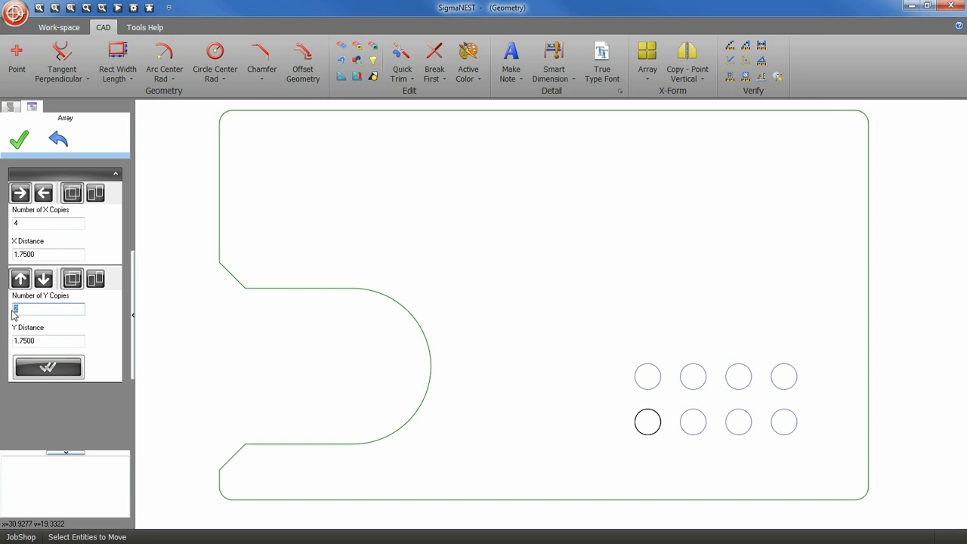
Step: Set the array to 4 copies in Y at a distance of 2 and create the grid of holes
type("4")
key("Tab")
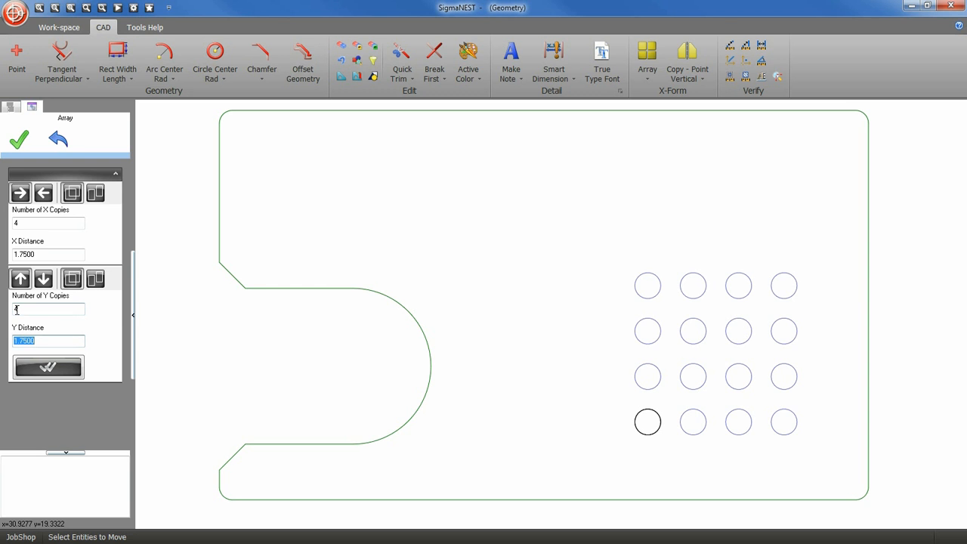
type("2")
key("Tab")
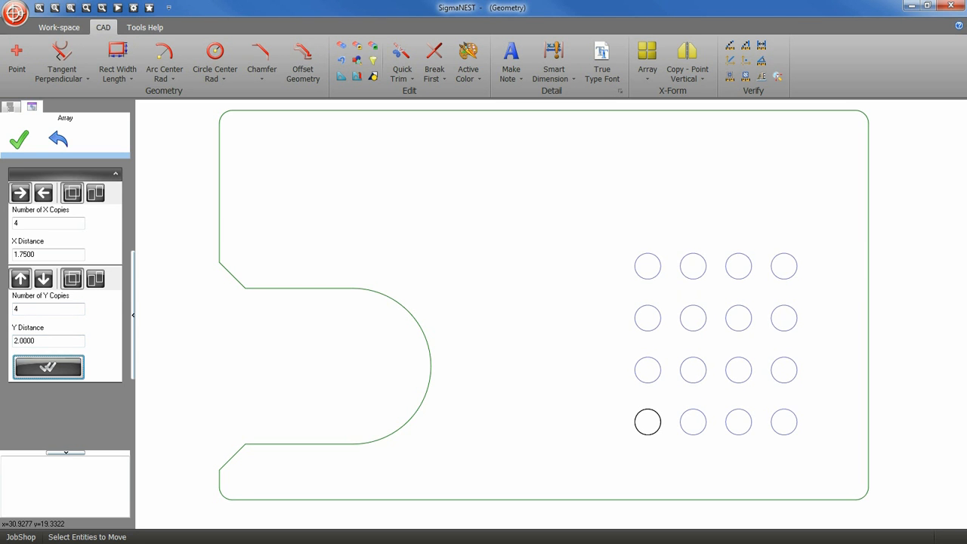
left_click(47, 369)
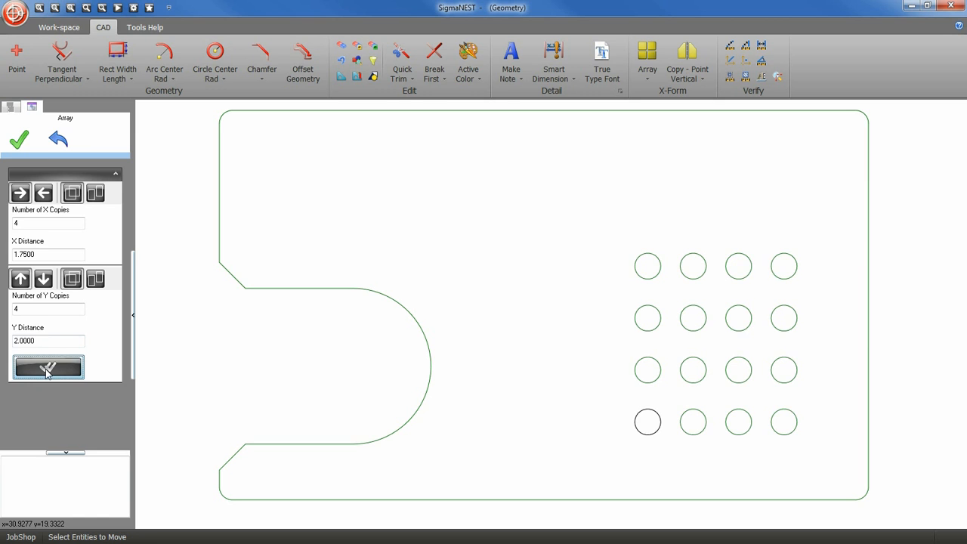
left_click(21, 143)
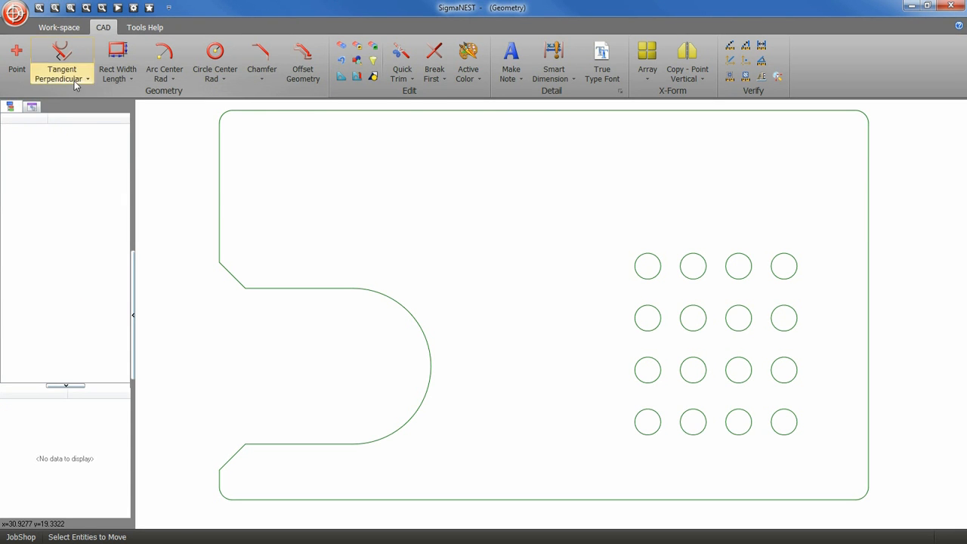
Step: Start an Obround with a length of 2.25 and a diameter of 1.25
left_click(116, 74)
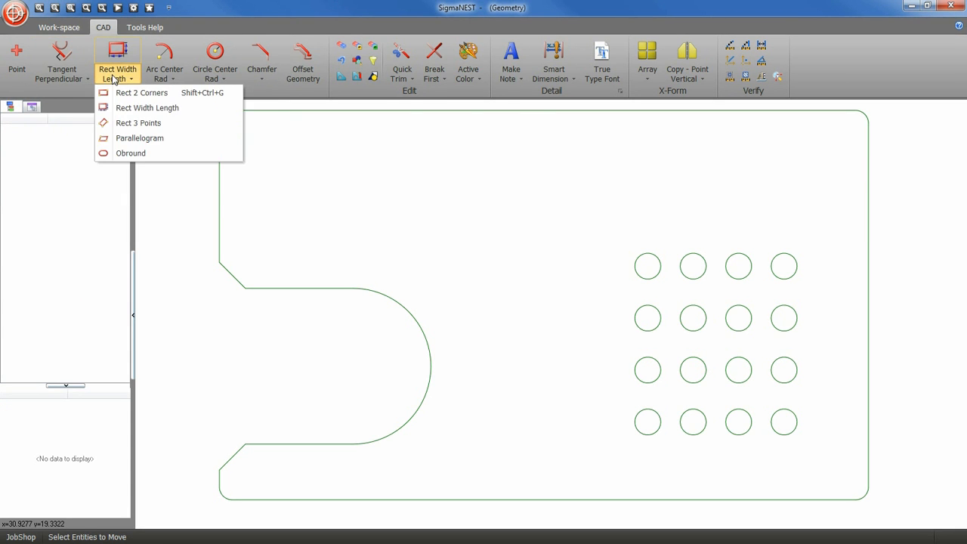
left_click(150, 154)
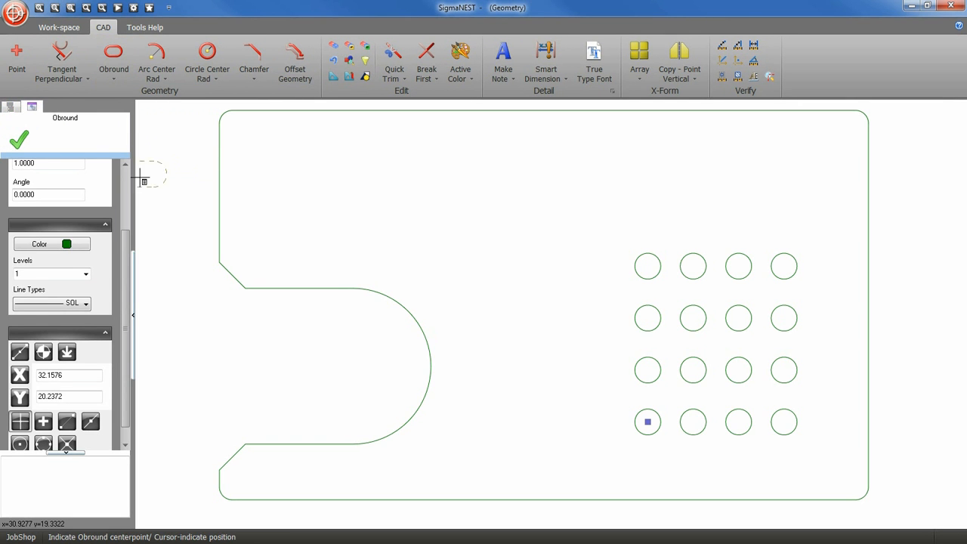
scroll(127, 191, "up", 2)
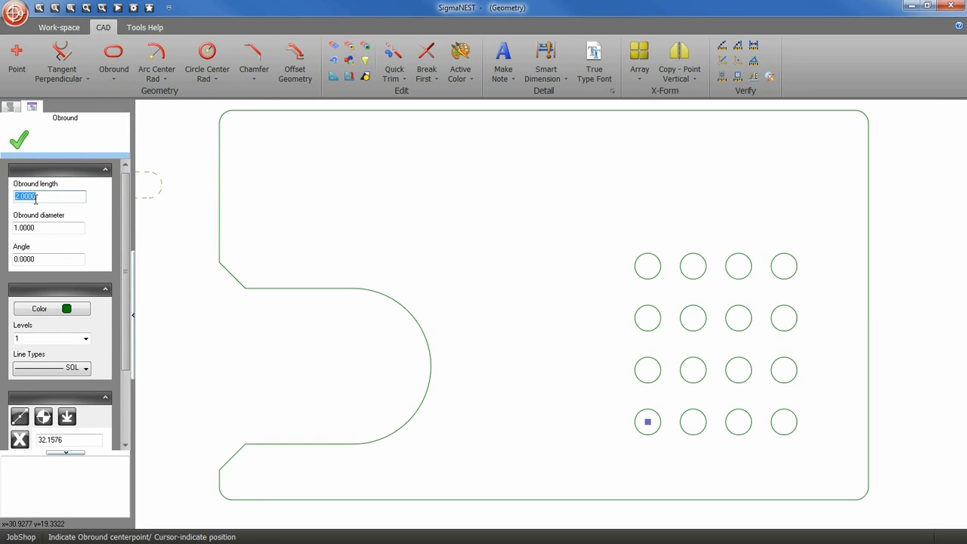
left_click_drag(39, 197, 10, 195)
type("2.25")
left_click_drag(33, 228, 6, 232)
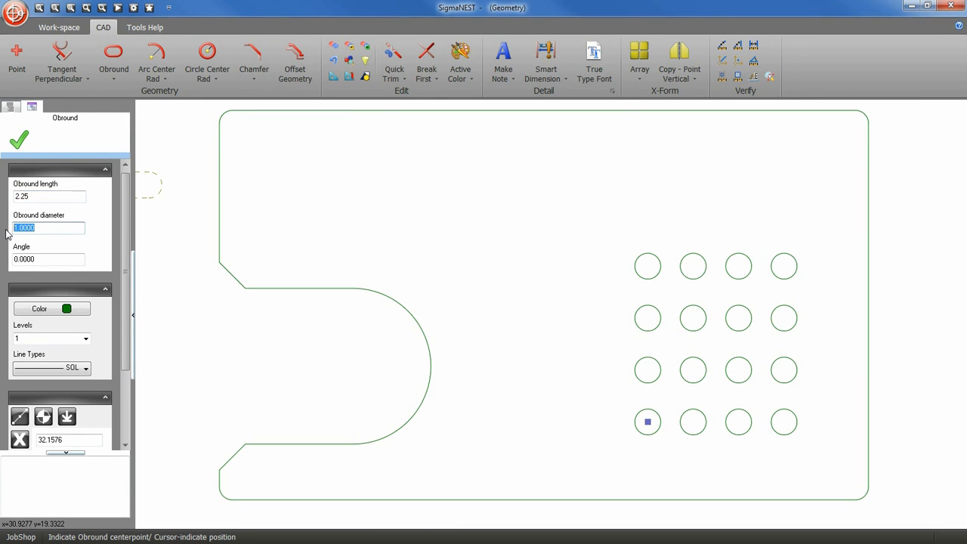
type("1.25")
key("Return")
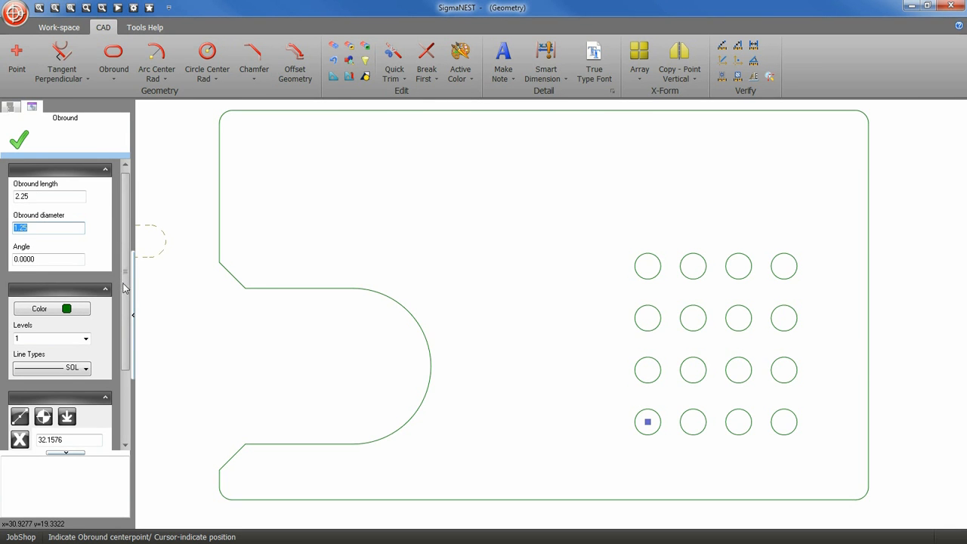
Step: Place the obround offset 3 in X from the midpoint of the left edge's upper segment, with its center at Y 30.0604
scroll(117, 353, "down", 3)
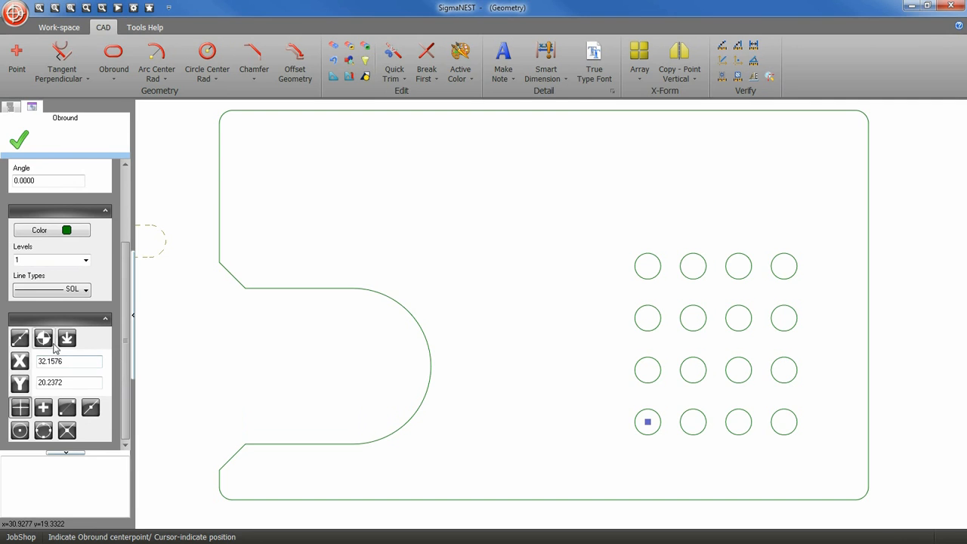
left_click(43, 339)
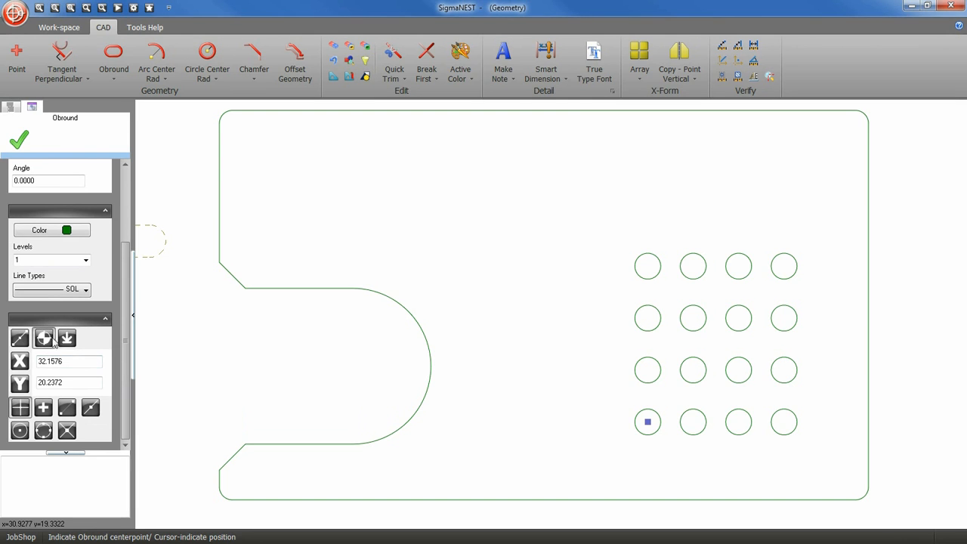
left_click(220, 182)
left_click(68, 338)
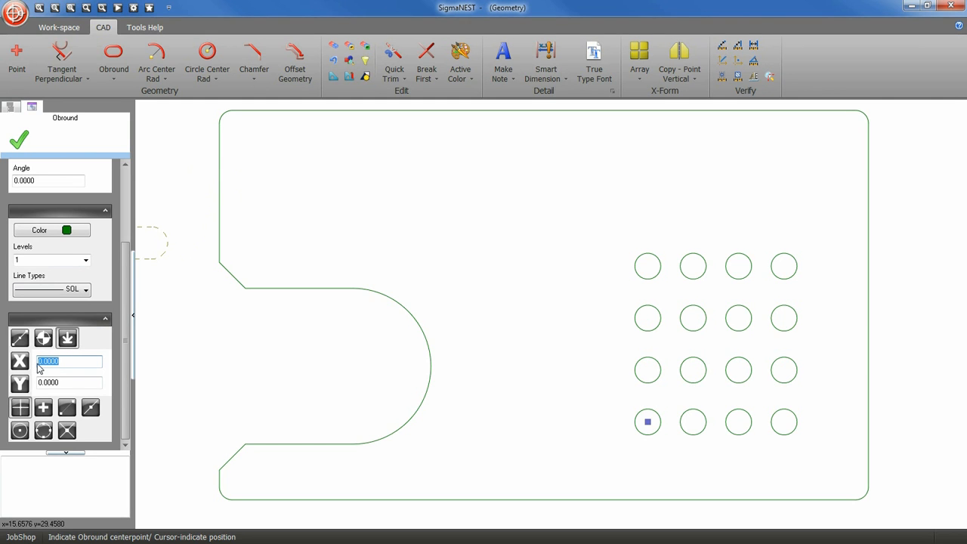
type("3")
key("Tab")
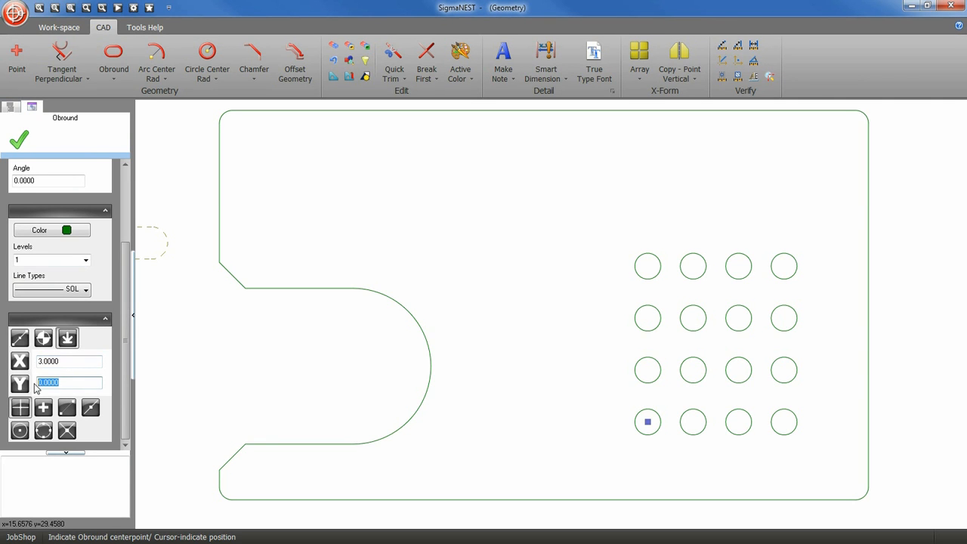
type("12.8")
key("Return")
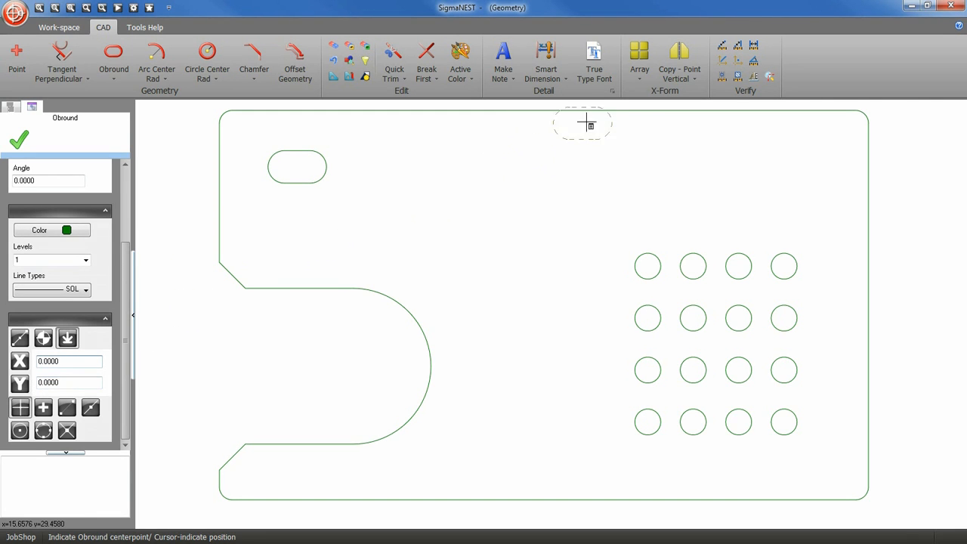
Step: Delta Copy the obround to make 2 copies with an X distance of 3 and a Y distance of -1
left_click(636, 75)
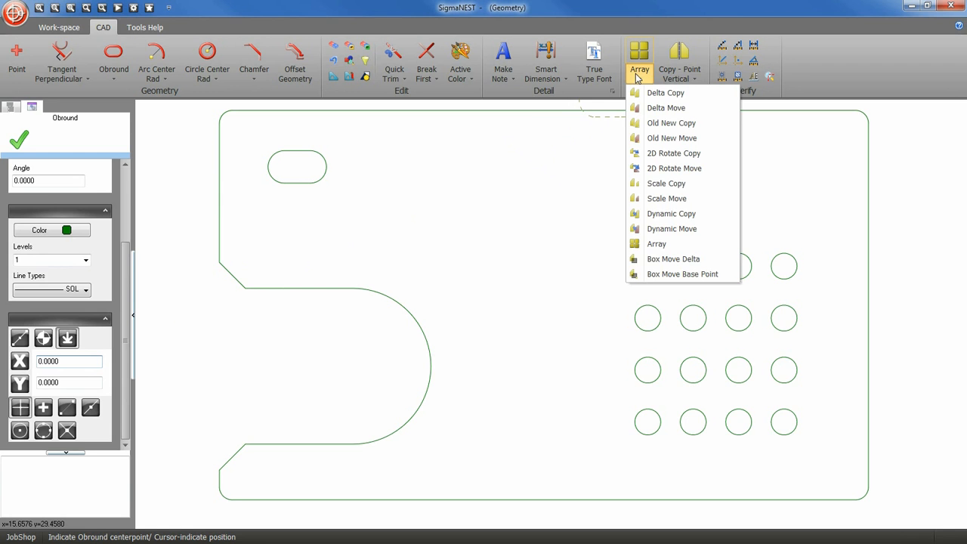
left_click(688, 93)
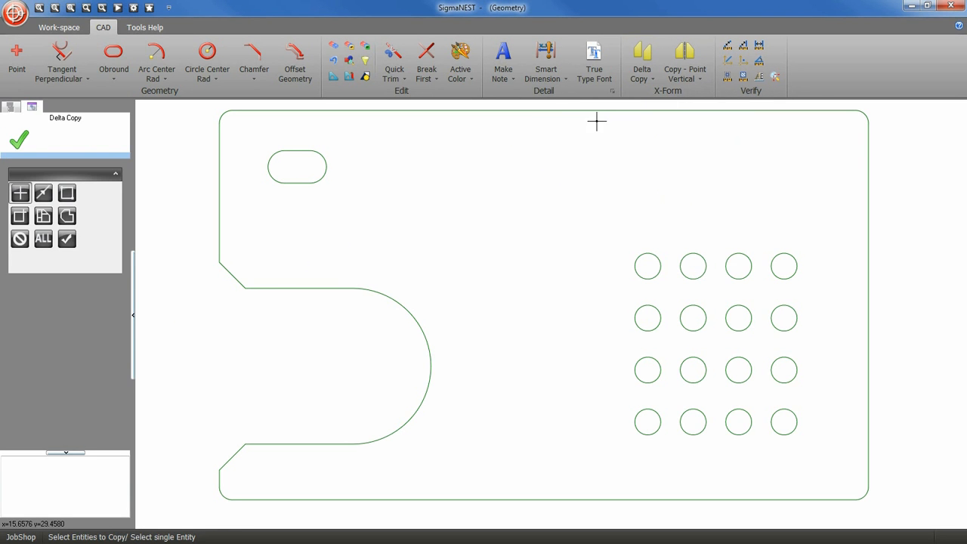
left_click_drag(387, 198, 243, 129)
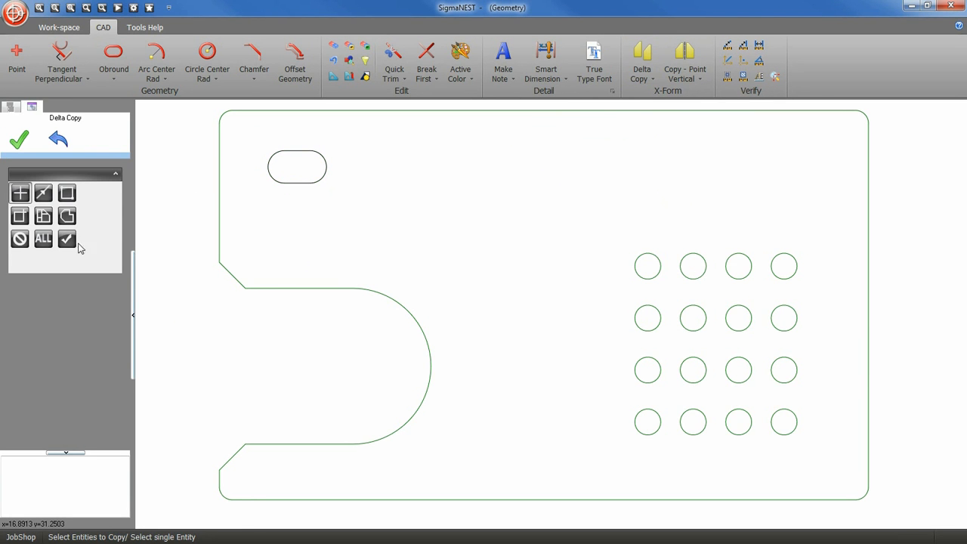
left_click(66, 240)
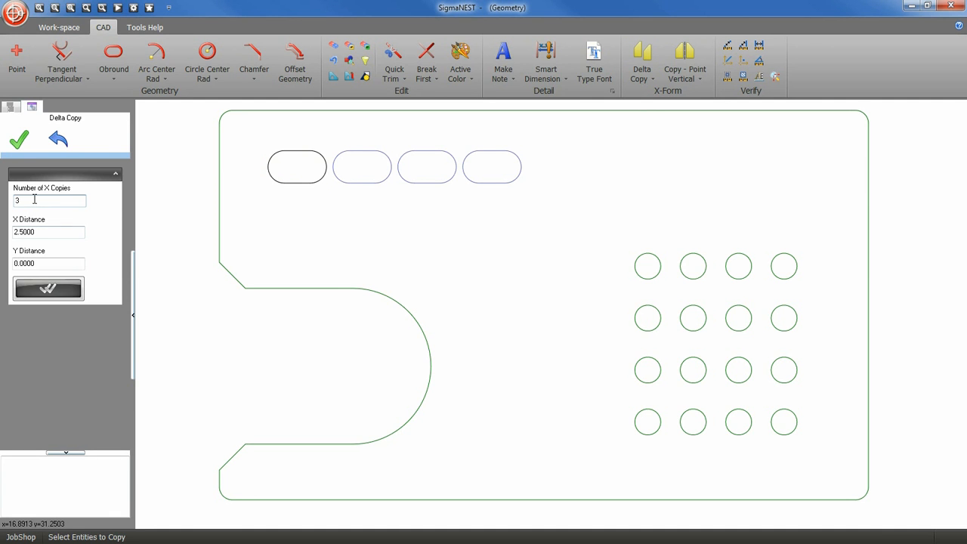
type("2")
key("Tab")
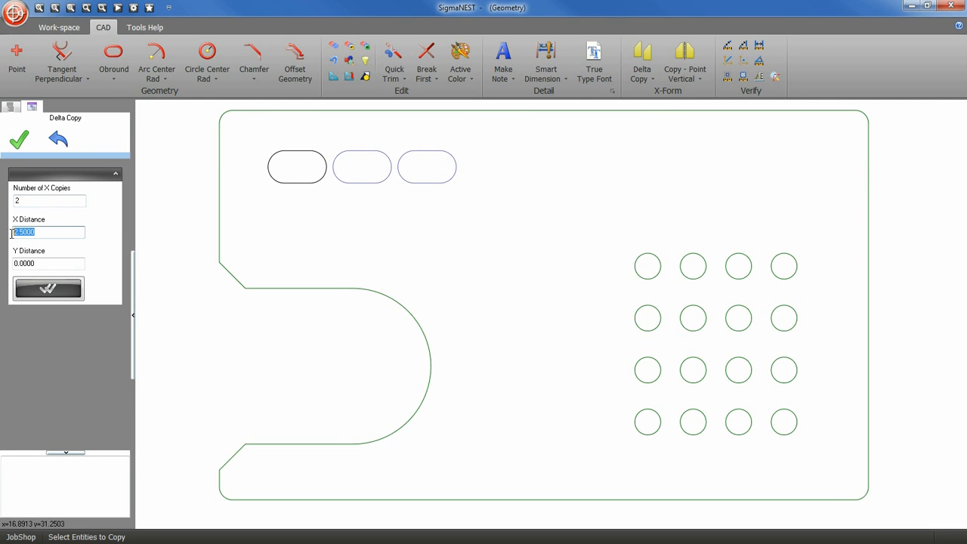
type("3")
key("Tab")
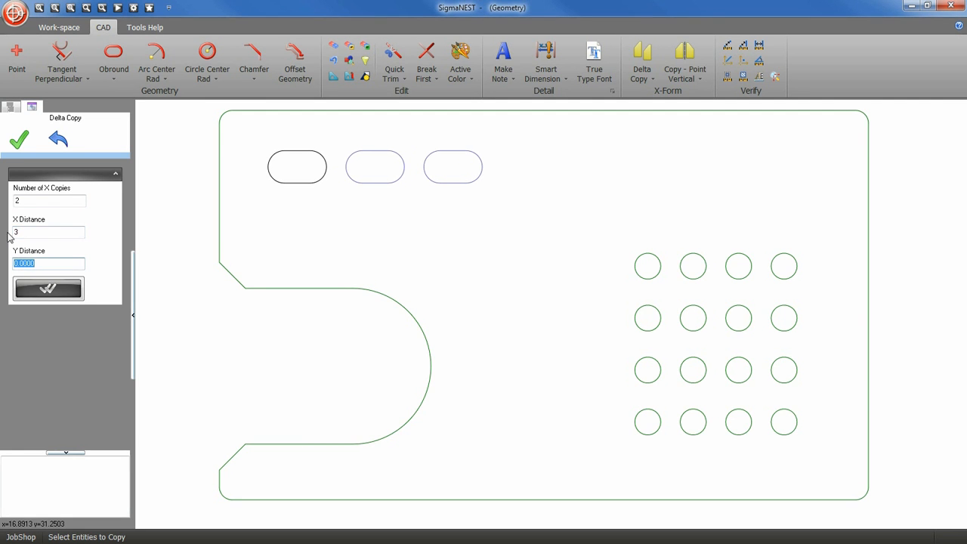
left_click_drag(43, 262, 6, 268)
type("-1")
key("Tab")
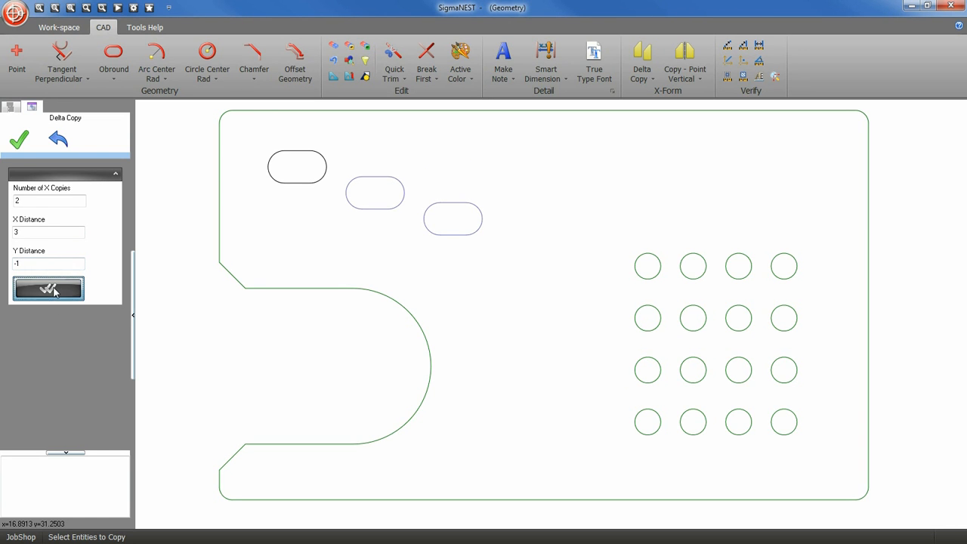
left_click(54, 292)
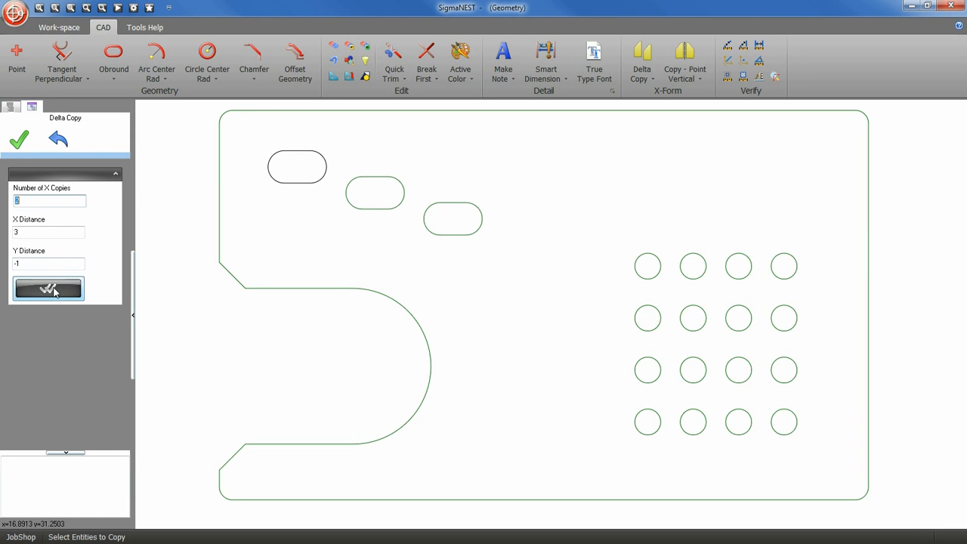
left_click(23, 140)
Step: Draw circles of radius 0.25 centered on the fillets at the plate's upper-right, lower-right and lower-left corners
left_click(190, 57)
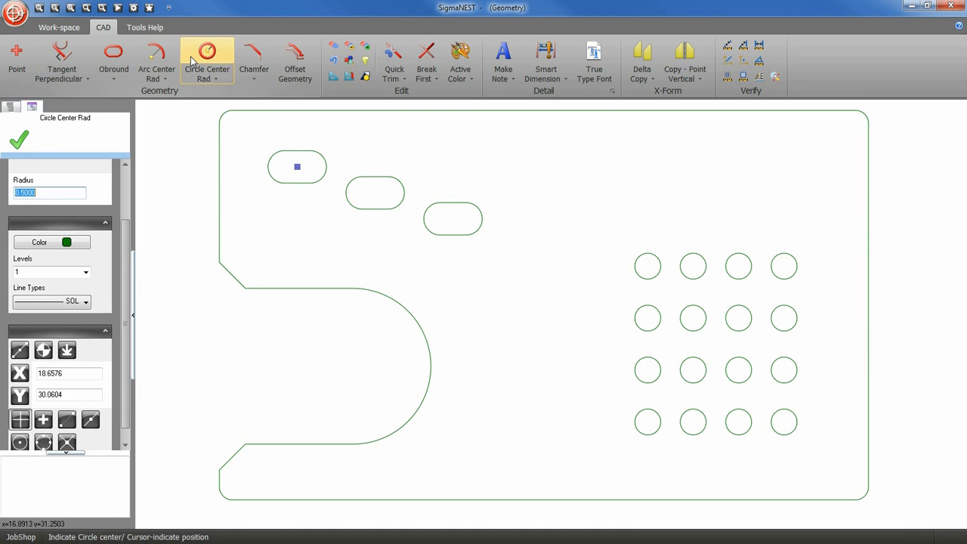
left_click(43, 194)
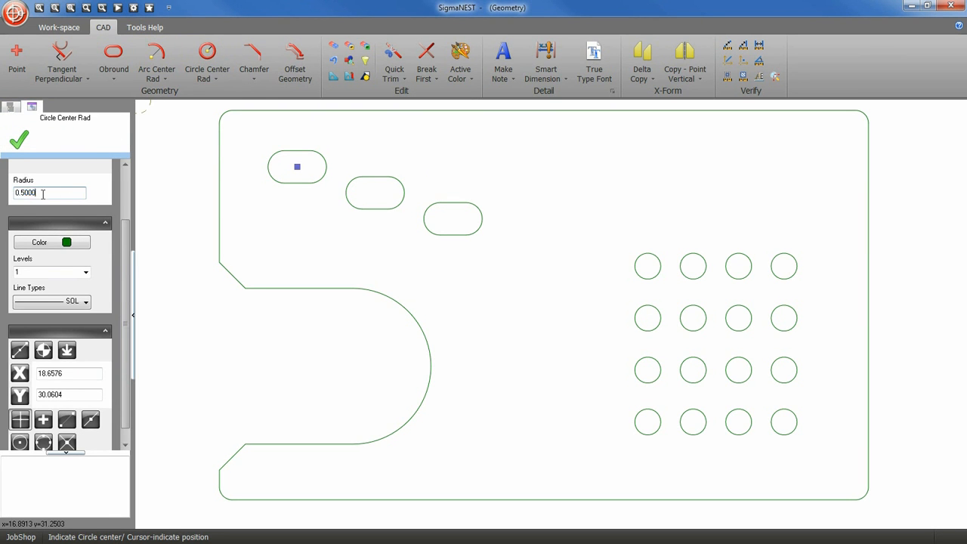
left_click_drag(43, 194, 8, 202)
type("0.25")
left_click(857, 122)
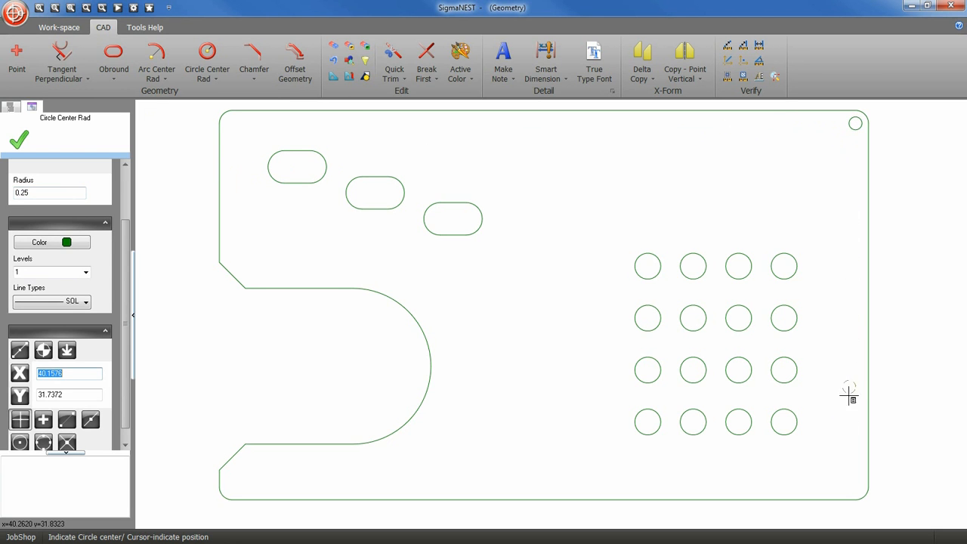
left_click(855, 487)
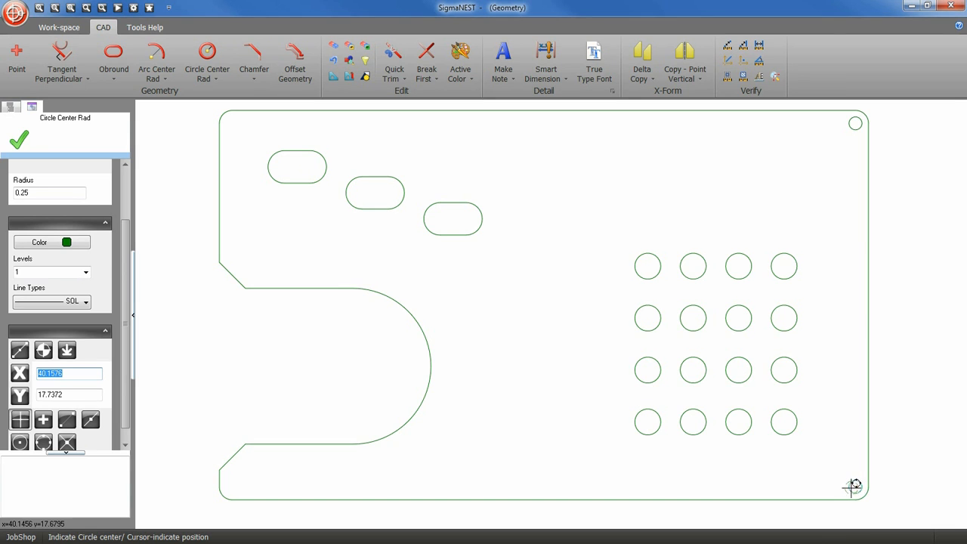
left_click(237, 483)
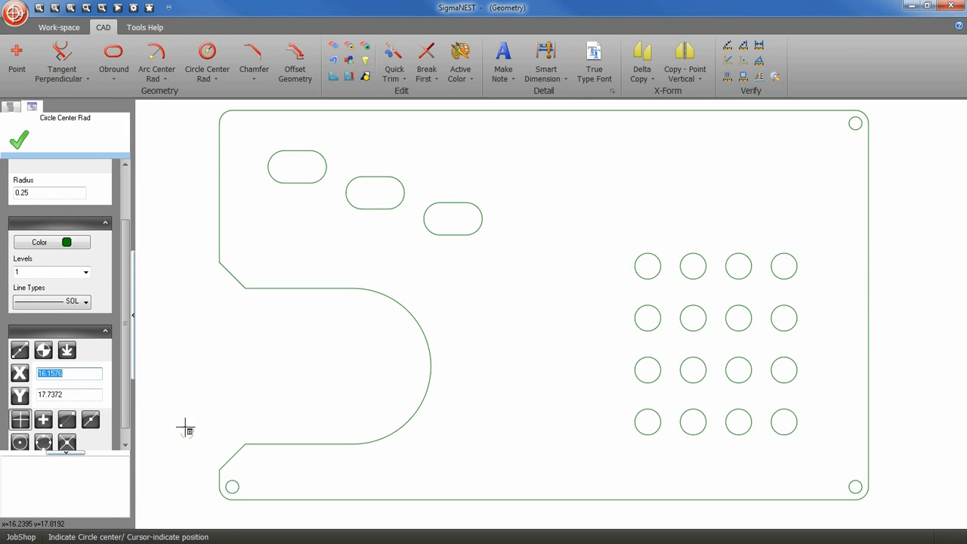
left_click(20, 140)
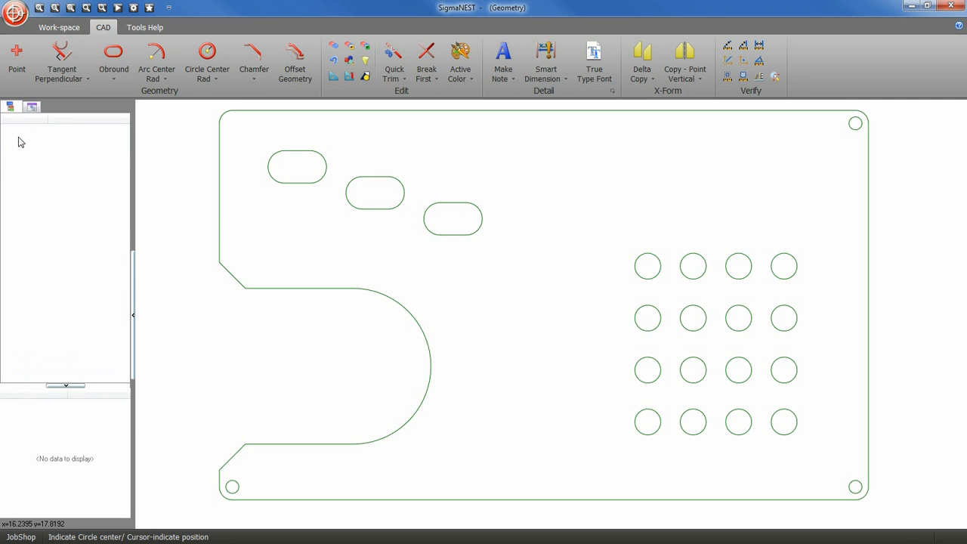